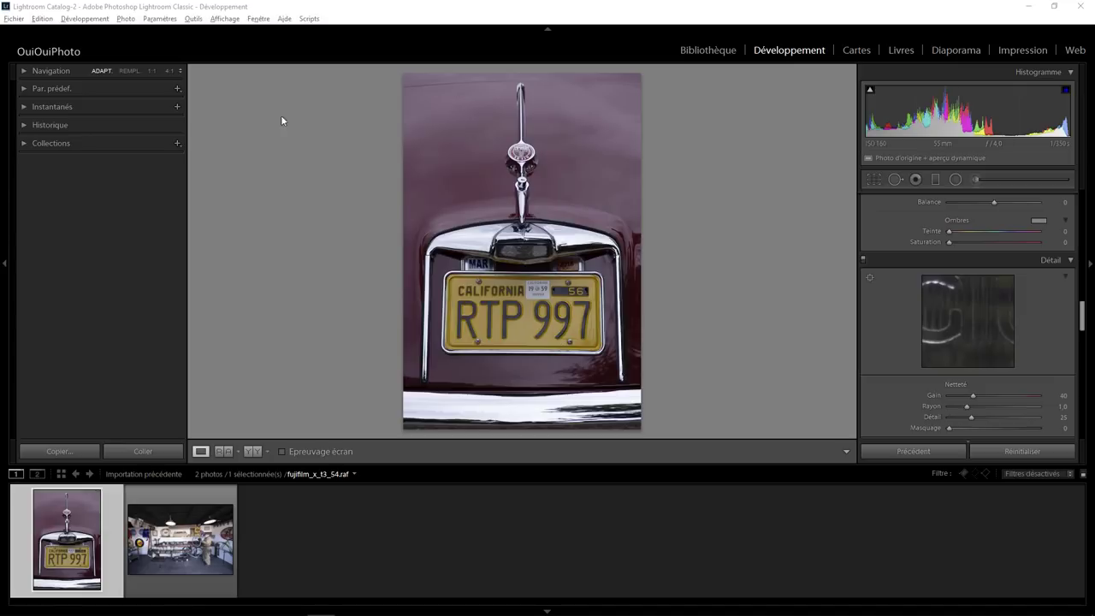
Step: Zoom the licence-plate photo to 4:1 and pan across the CALIFORNIA lettering
click(130, 20)
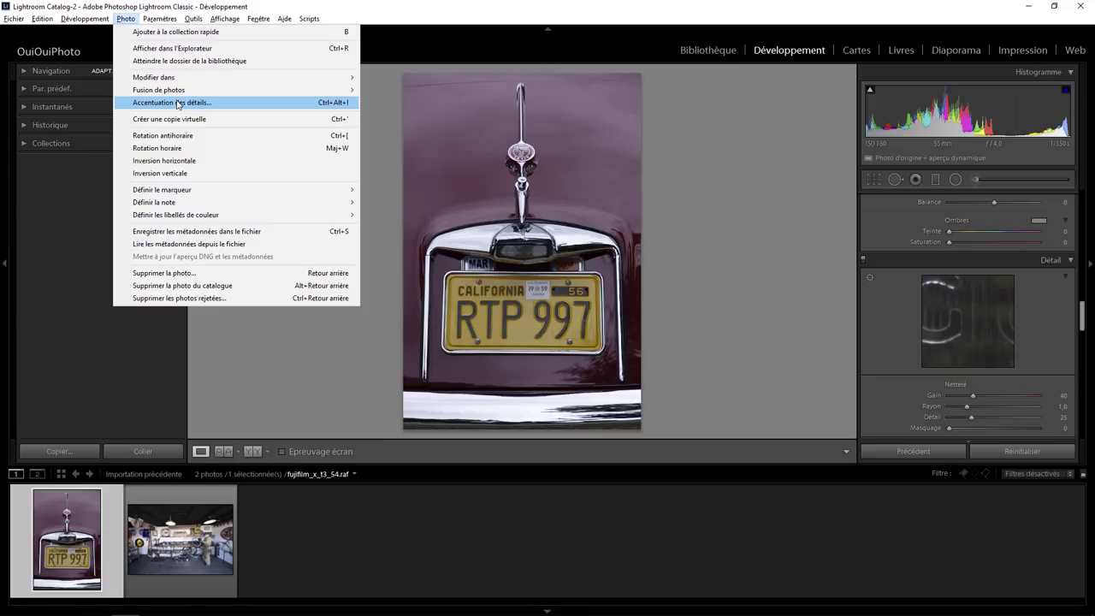
click(672, 306)
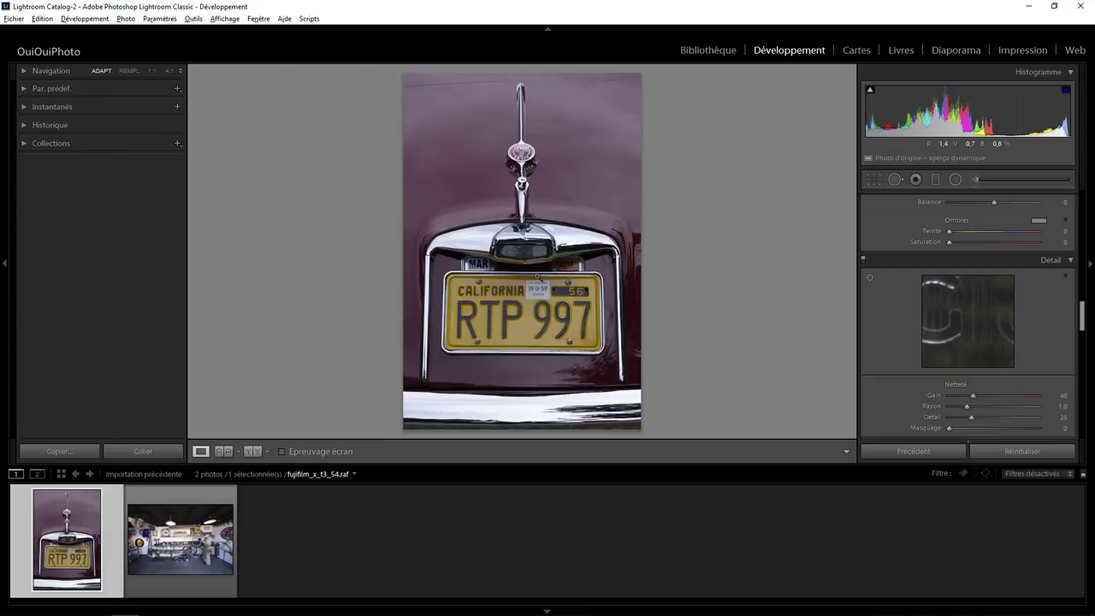
click(168, 70)
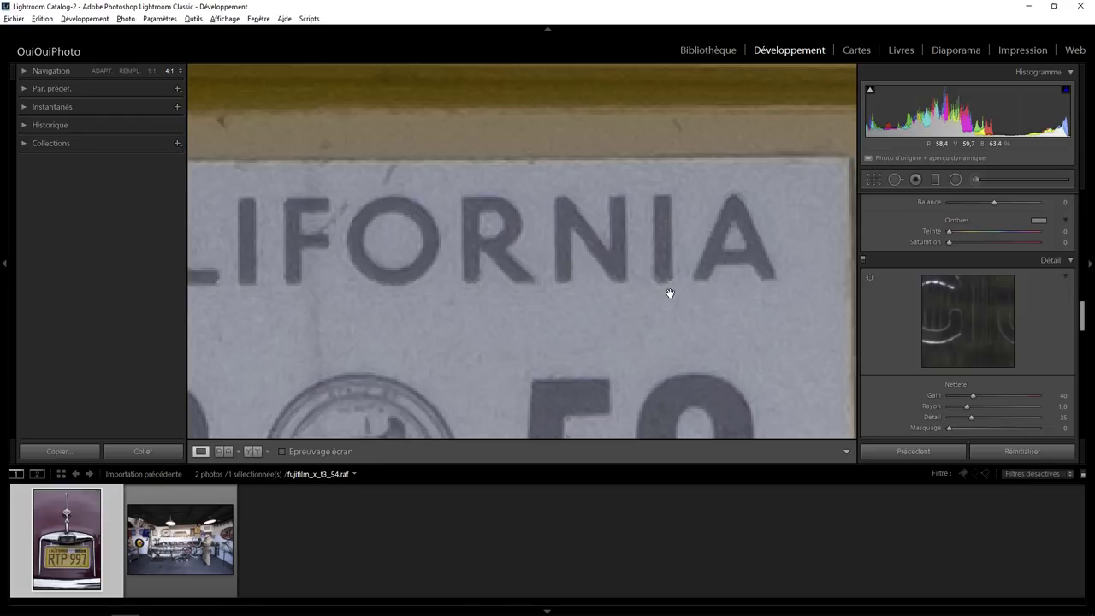
drag(486, 269, 540, 276)
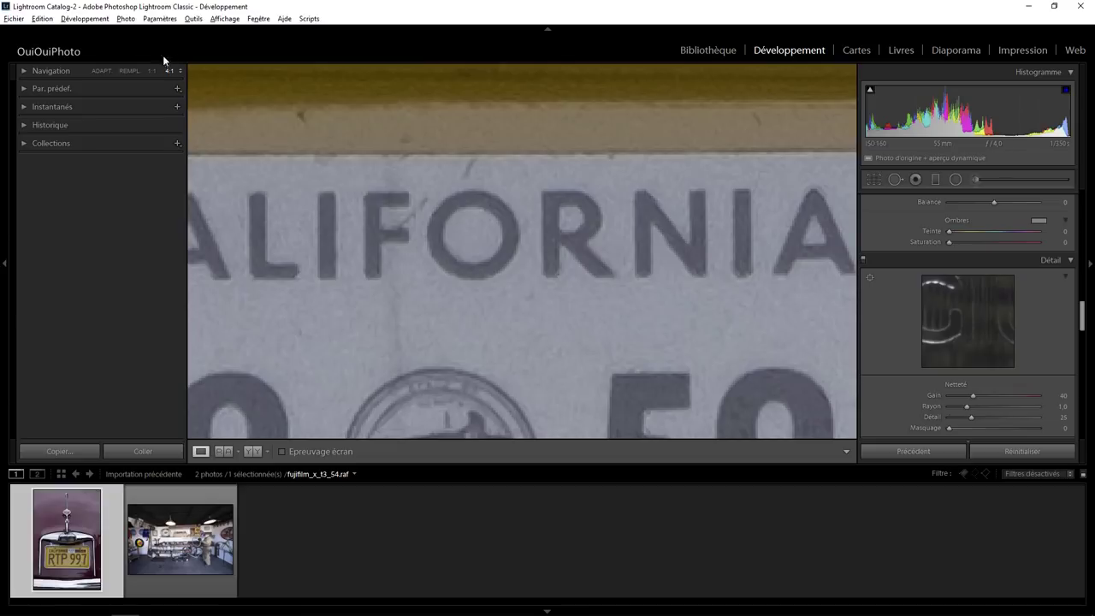
Step: Open the Accentuation des détails preview for the licence-plate raw and reposition the dialog
click(126, 19)
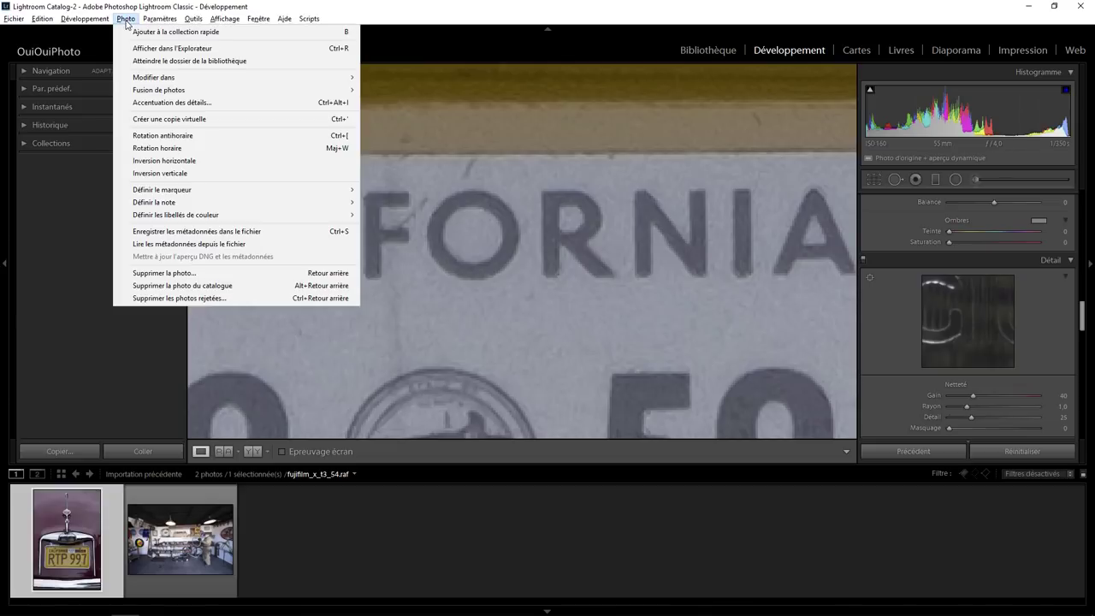
click(162, 102)
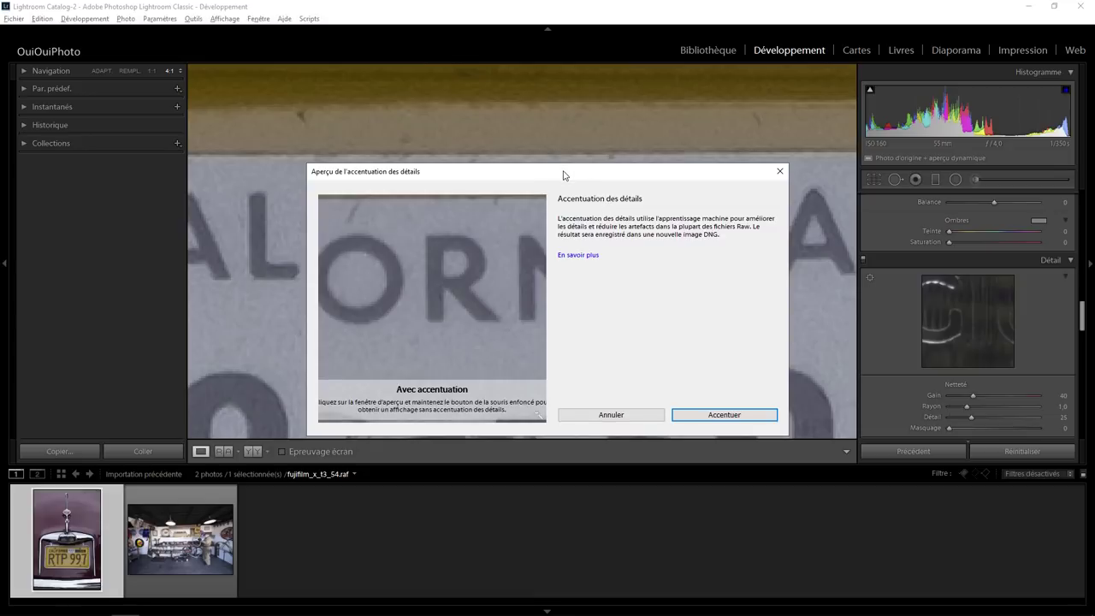
mouse_move(565, 173)
mouse_down()
mouse_move(682, 192)
mouse_move(774, 306)
mouse_up()
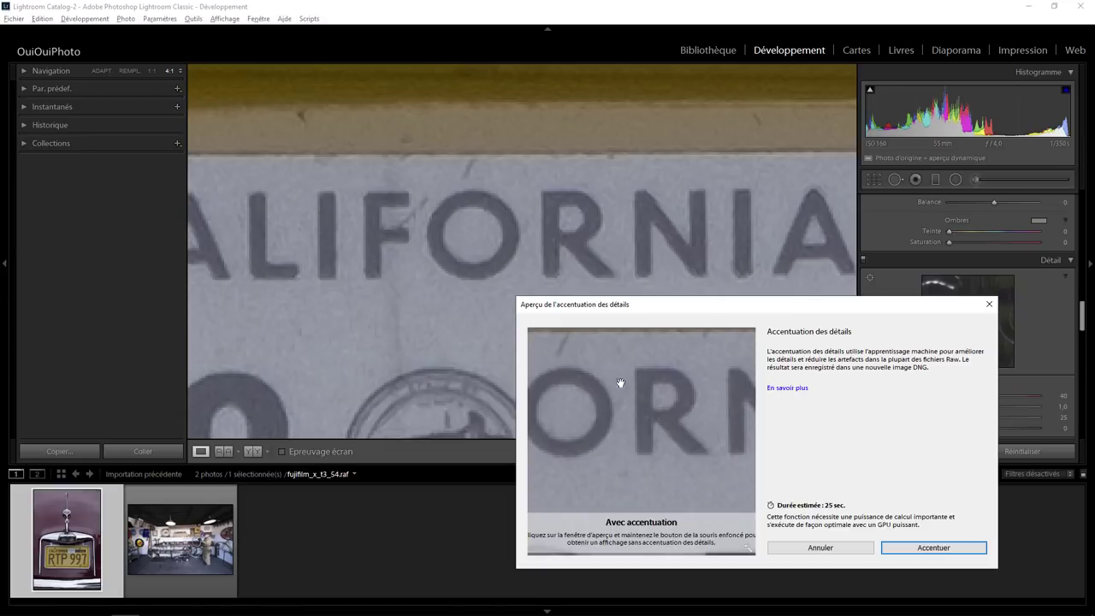
drag(693, 312, 490, 185)
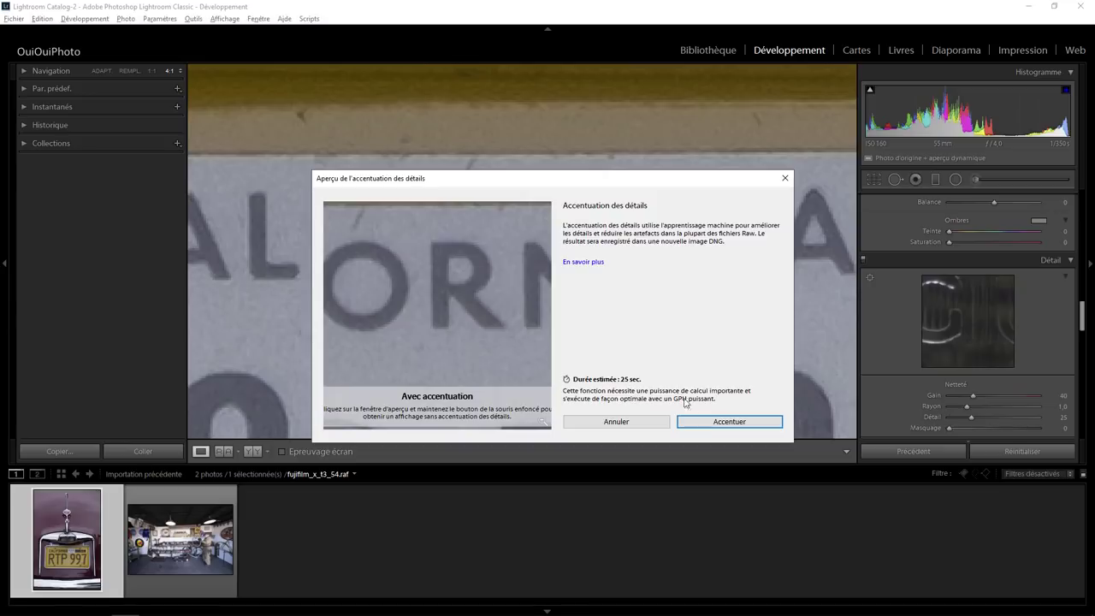
Step: Create fujifilm_x_t3_54-Avec accentuation.dng and select its thumbnail in the filmstrip
click(729, 421)
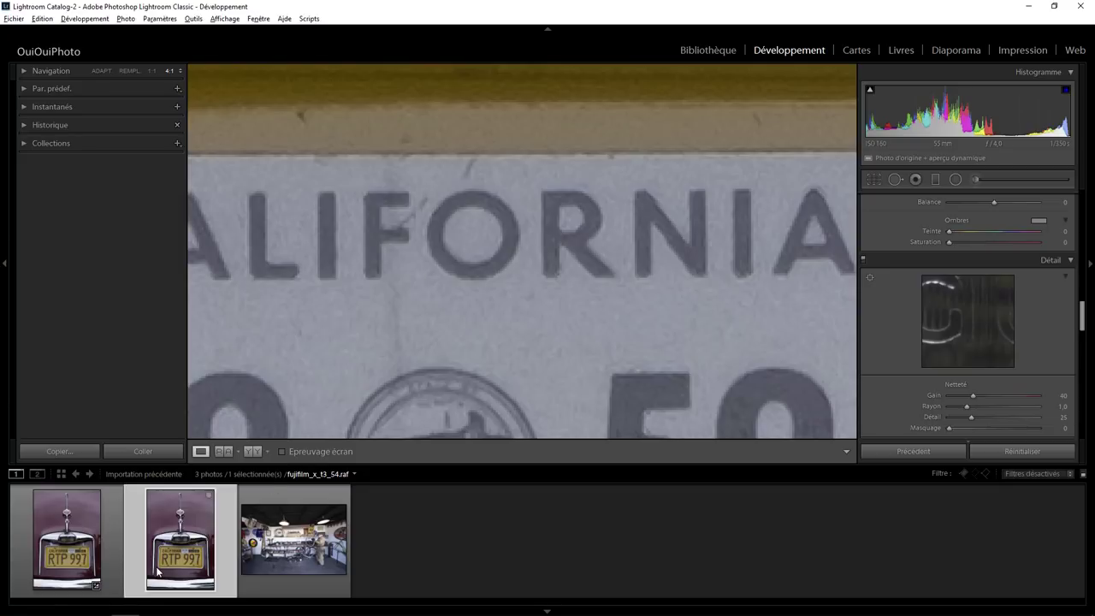
click(101, 544)
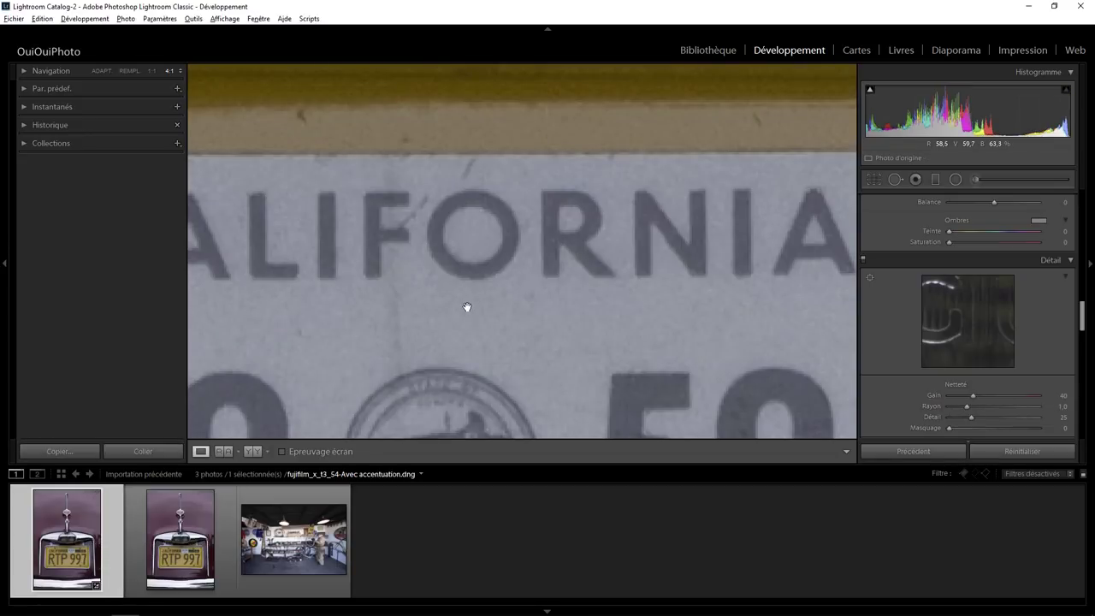
Step: In Library, compare the enhanced DNG and original raw side by side, panning across CALIFORNIA
click(709, 52)
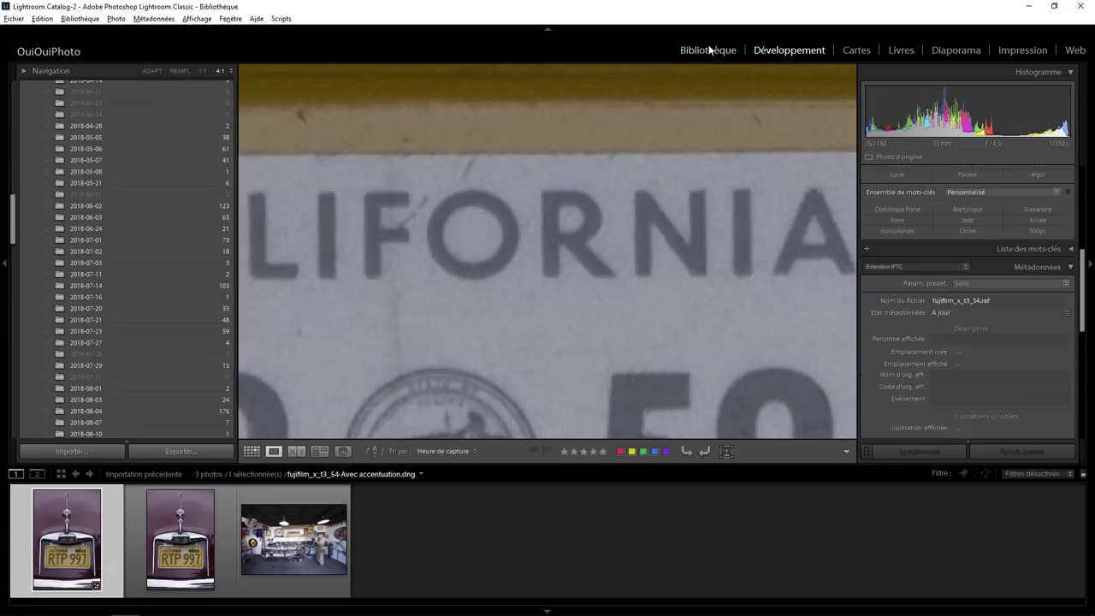
ctrl+click(179, 541)
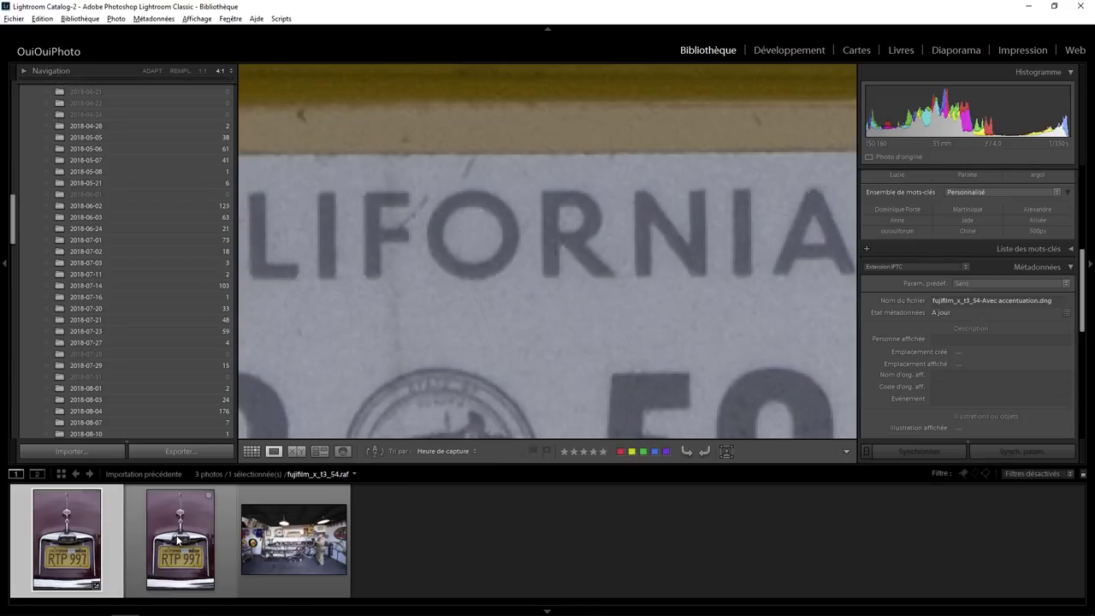
click(295, 452)
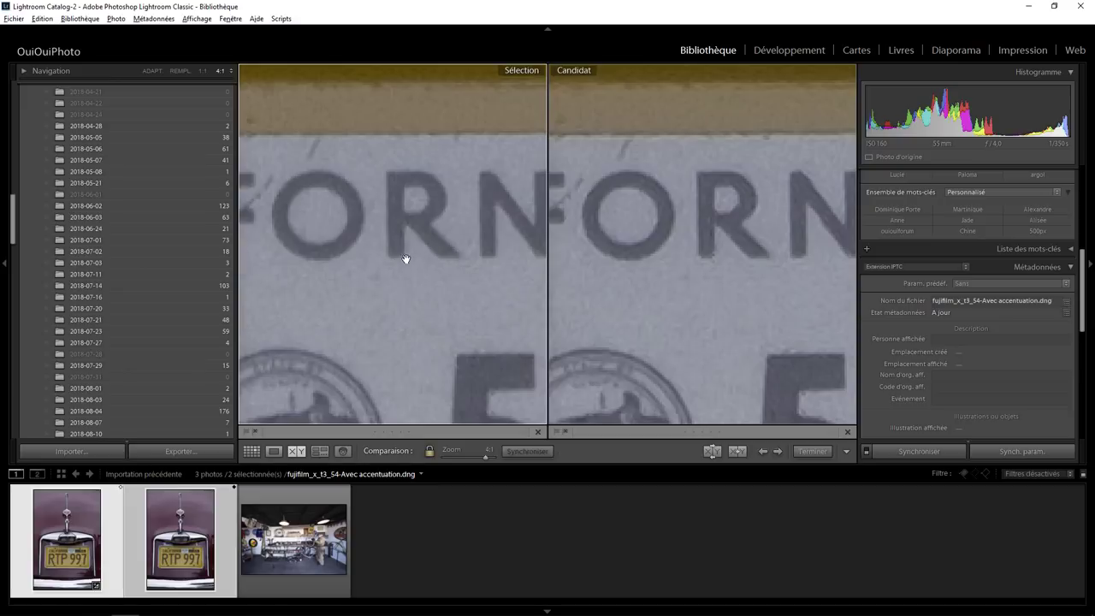
click(778, 305)
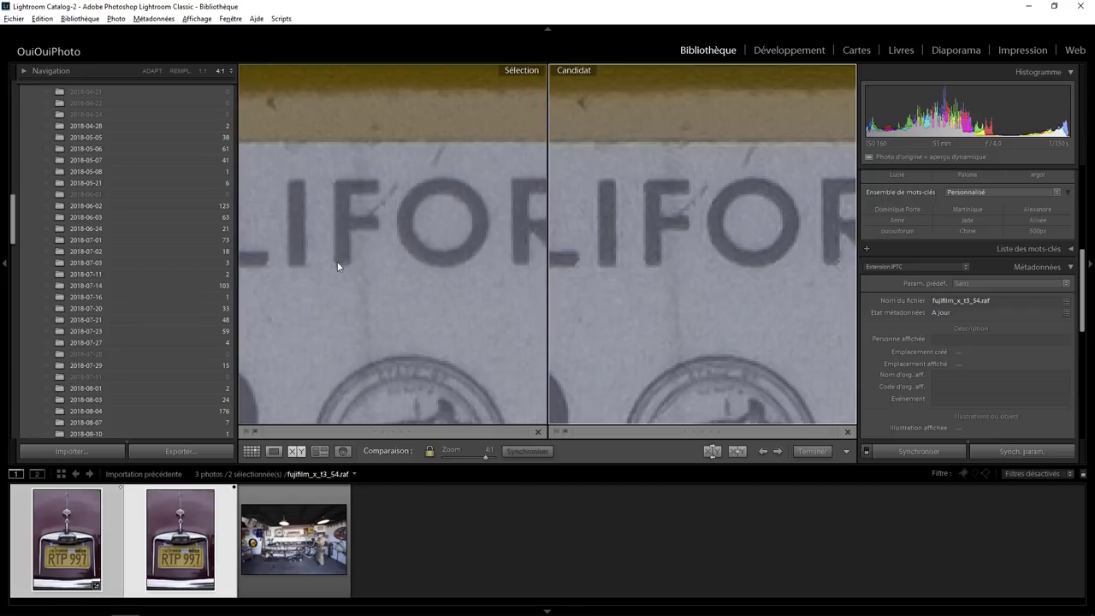
drag(337, 304, 497, 298)
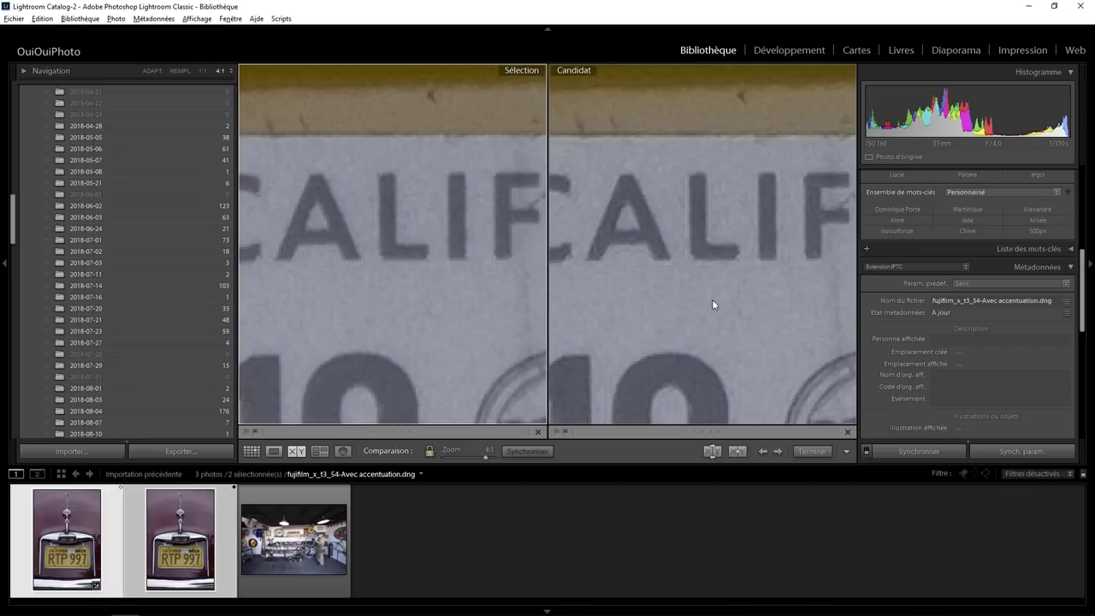
mouse_move(756, 293)
mouse_down()
mouse_move(471, 317)
mouse_move(591, 318)
mouse_move(689, 288)
mouse_move(804, 309)
mouse_up()
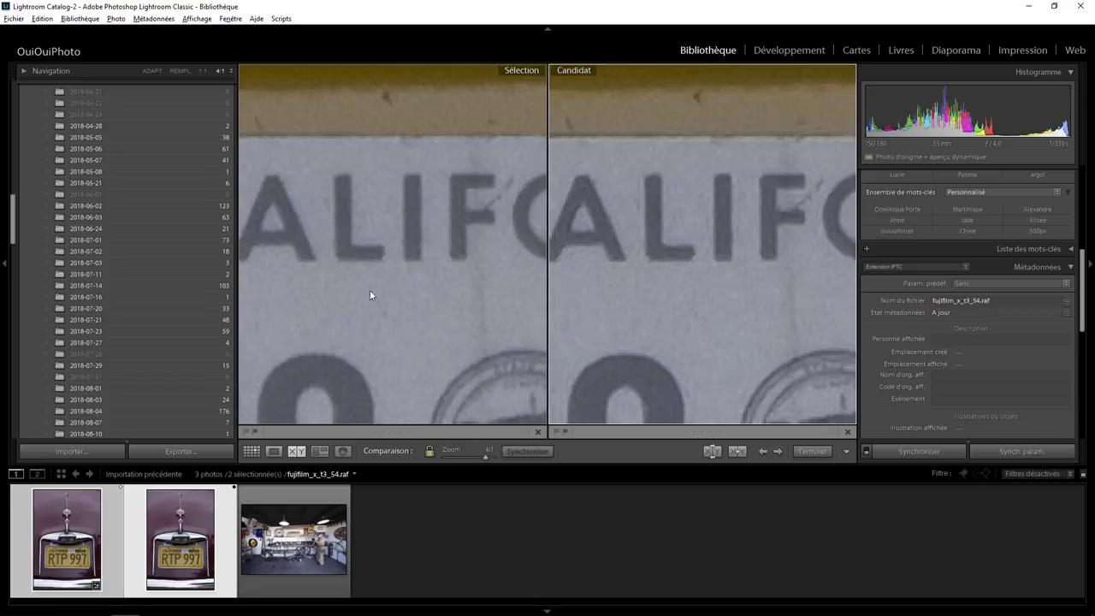
drag(369, 295, 445, 301)
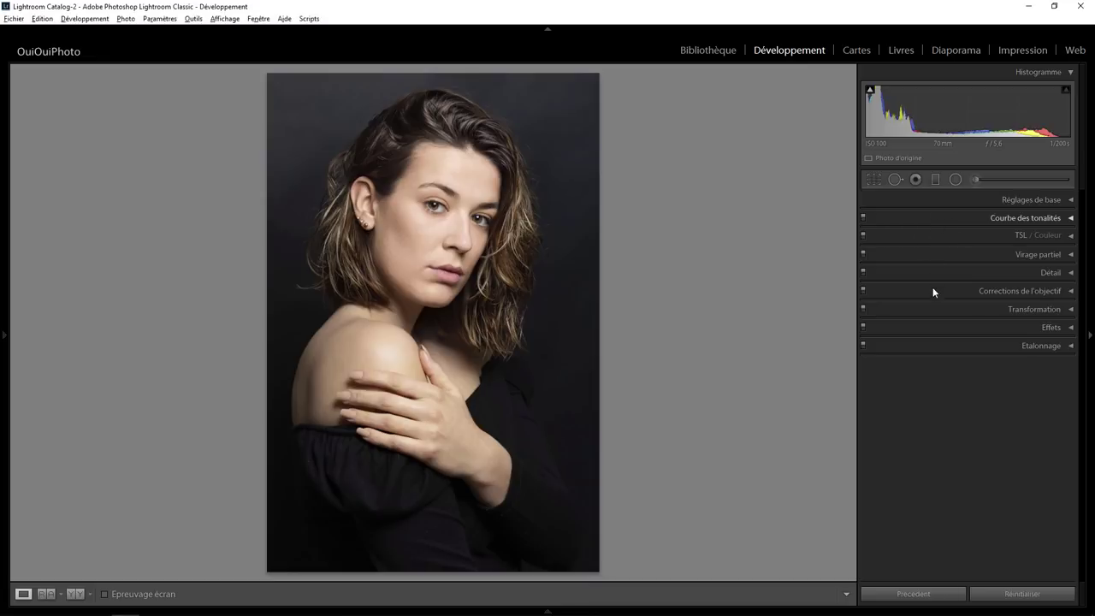
Step: Customize Develop panels: hide Courbe des tonalités, put Virage partiel last, Corrections de l'objectif below Effets
right_click(947, 216)
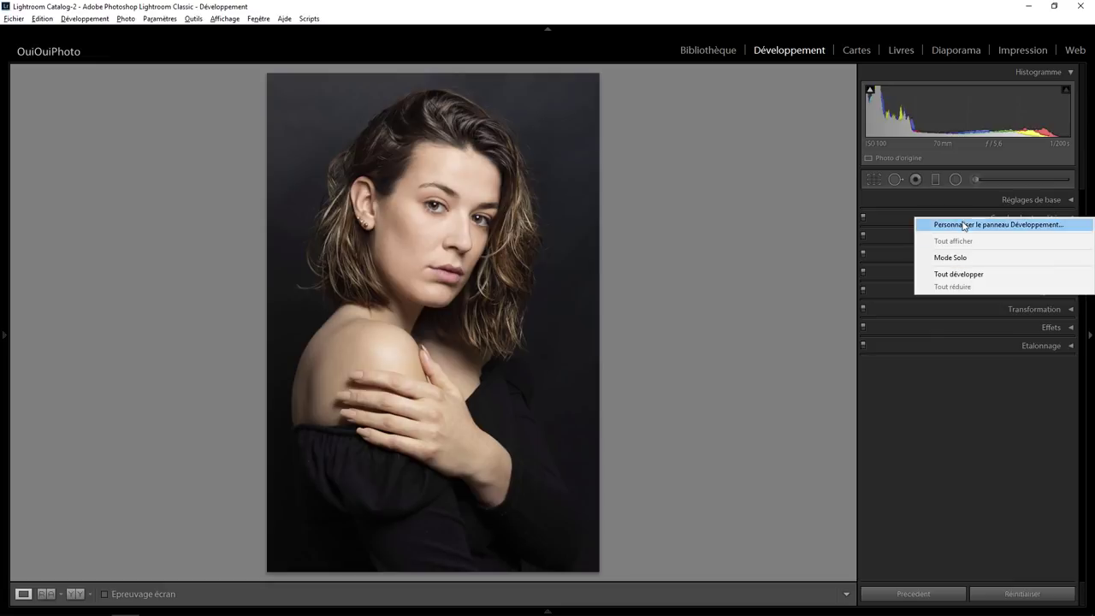
click(961, 226)
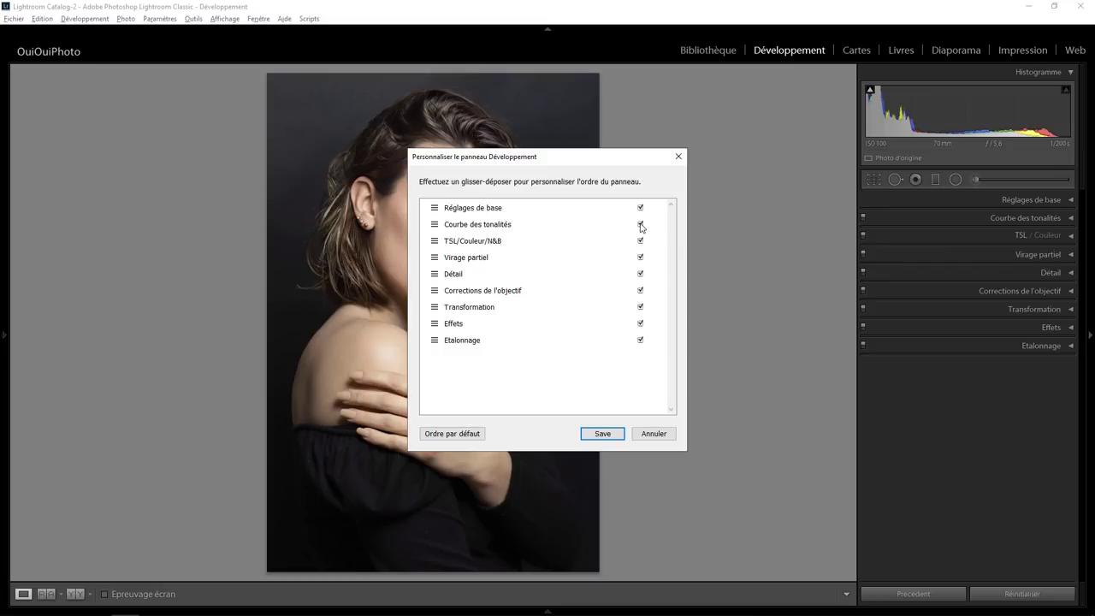
click(640, 225)
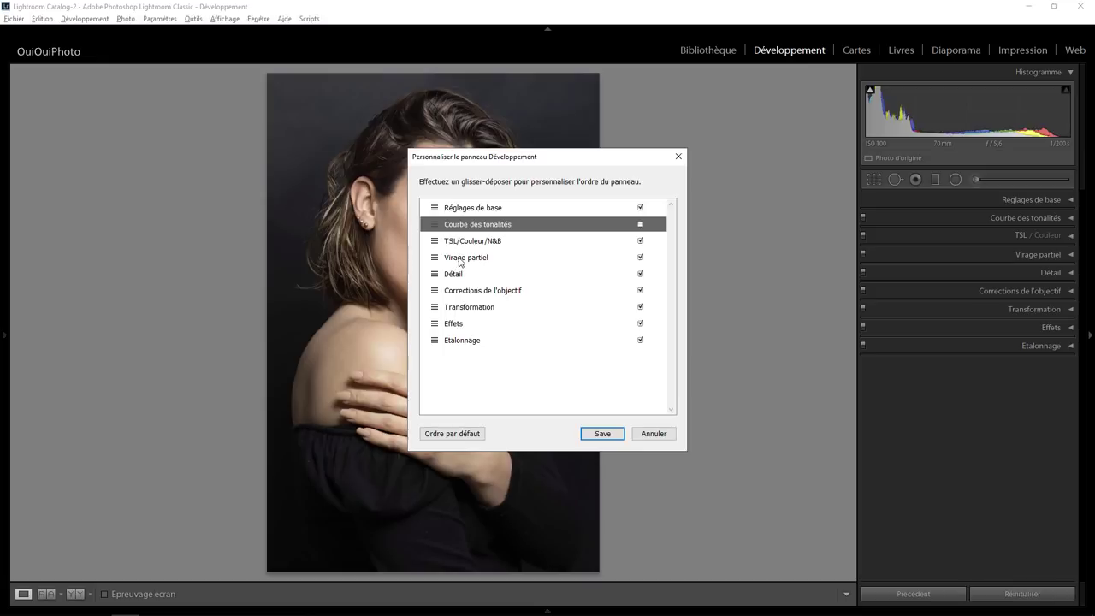
click(459, 259)
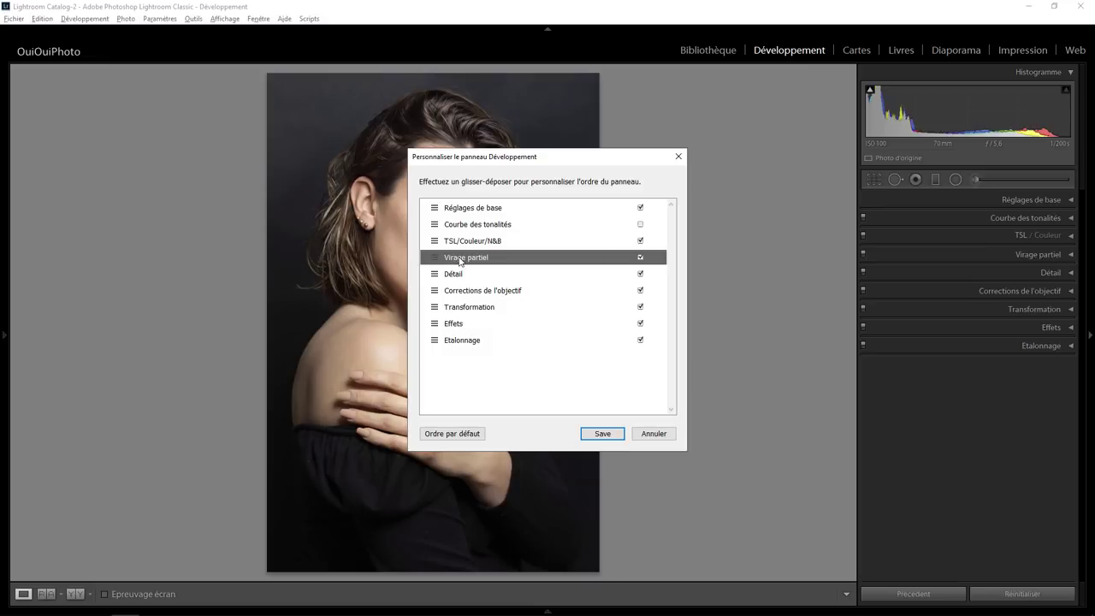
drag(460, 260, 460, 350)
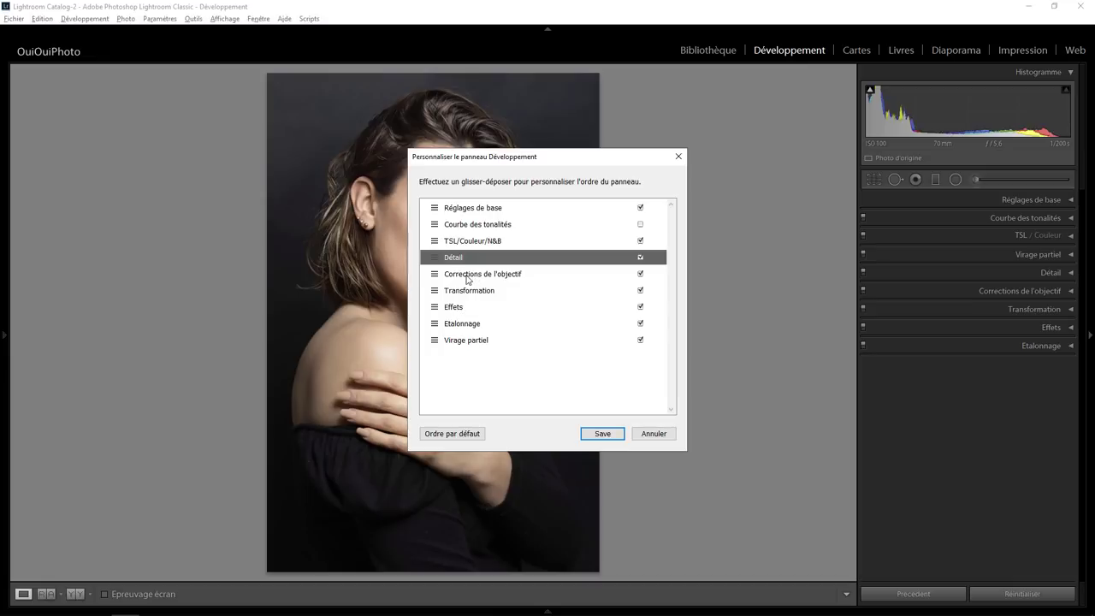
click(467, 279)
drag(435, 278, 438, 321)
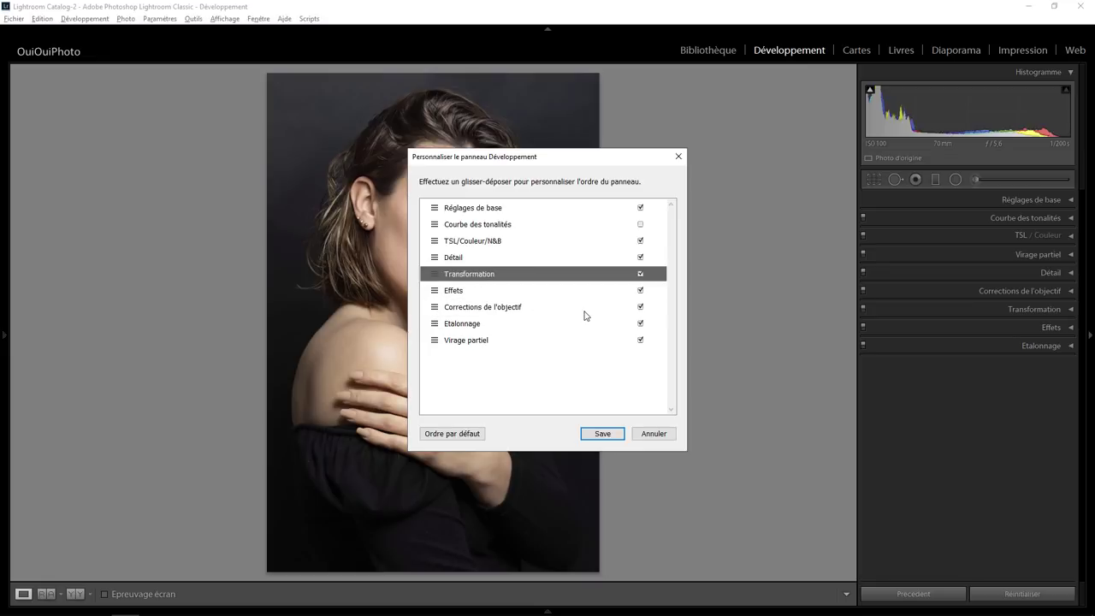
click(602, 434)
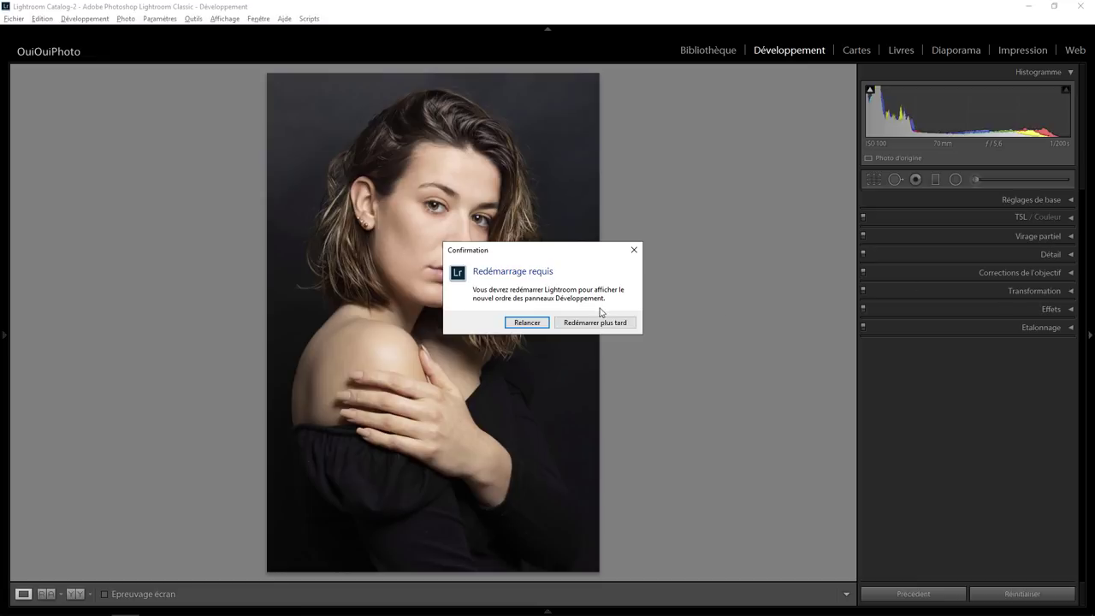
Step: Relaunch Lightroom Classic to apply the new Develop panel order
click(528, 323)
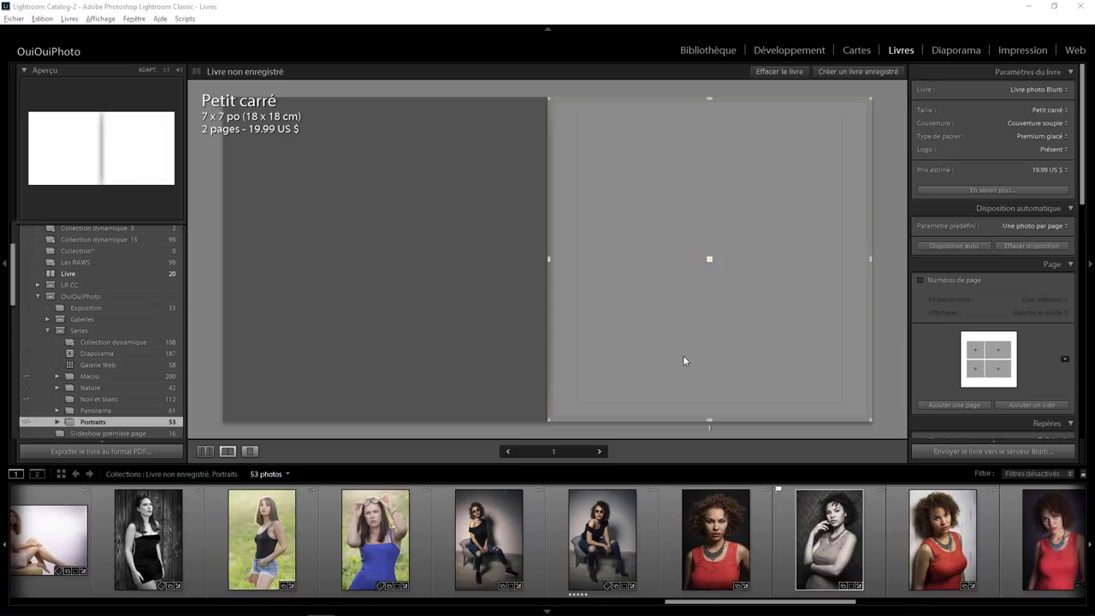
Step: Switch the book to Magazine Blurb and review its page size, cover and logo options
click(1031, 90)
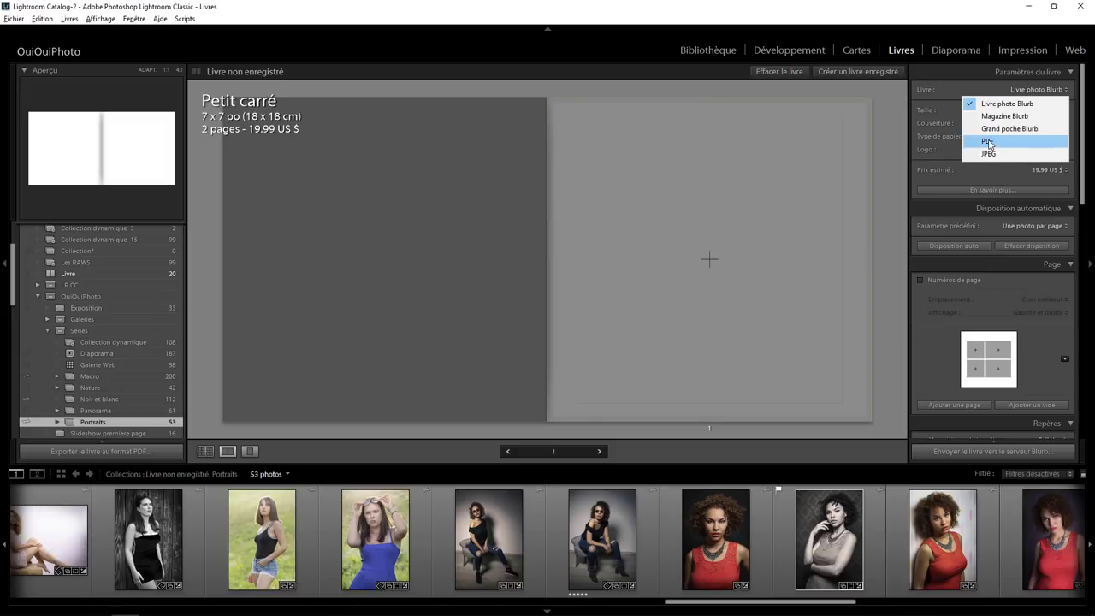
click(1002, 117)
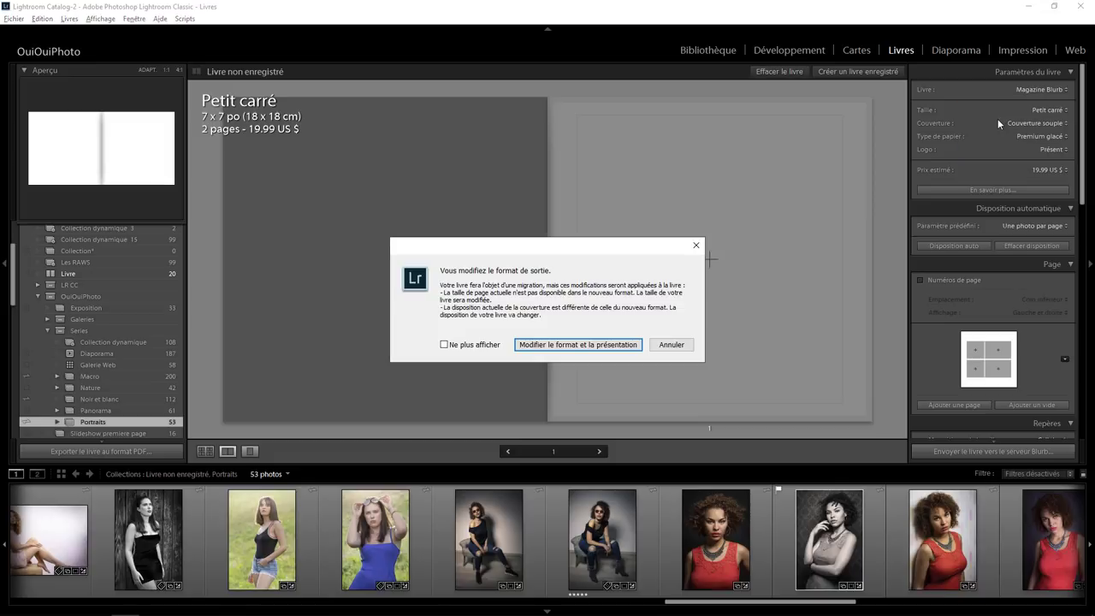
click(602, 345)
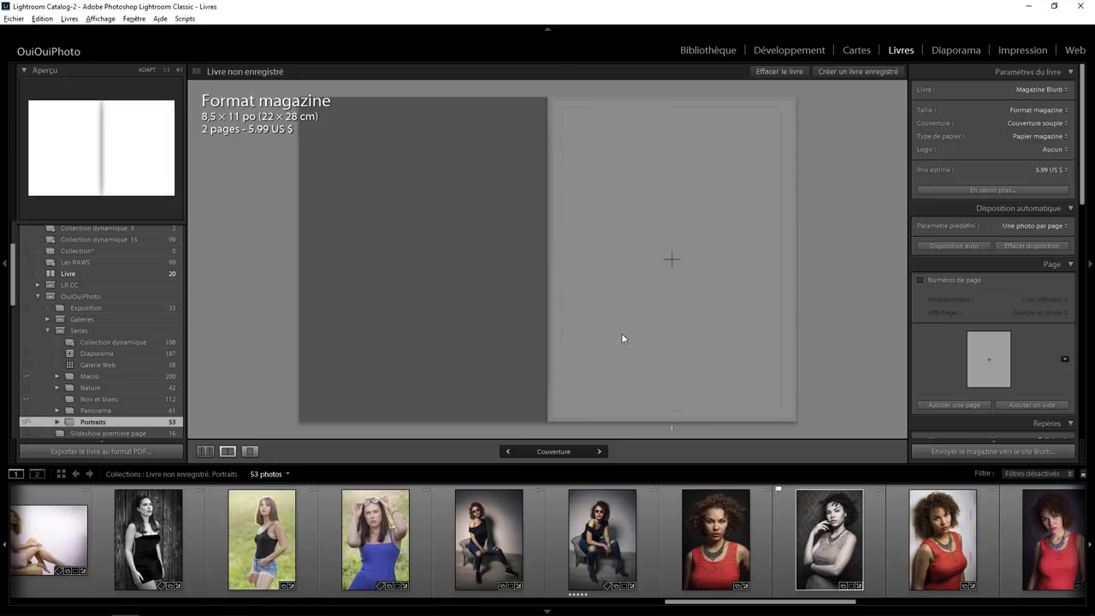
click(1032, 114)
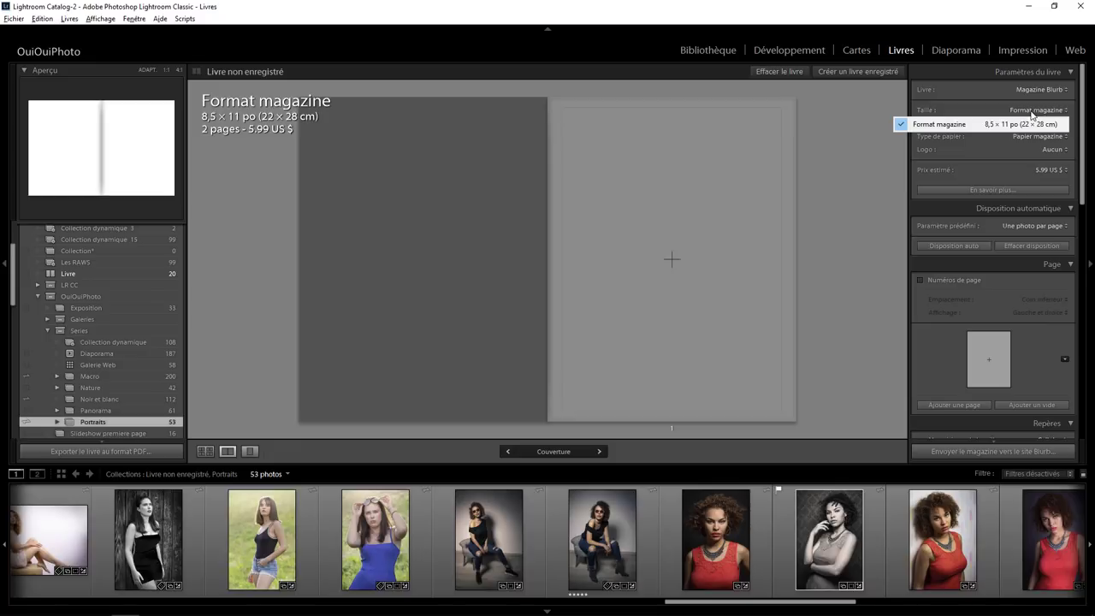
click(978, 104)
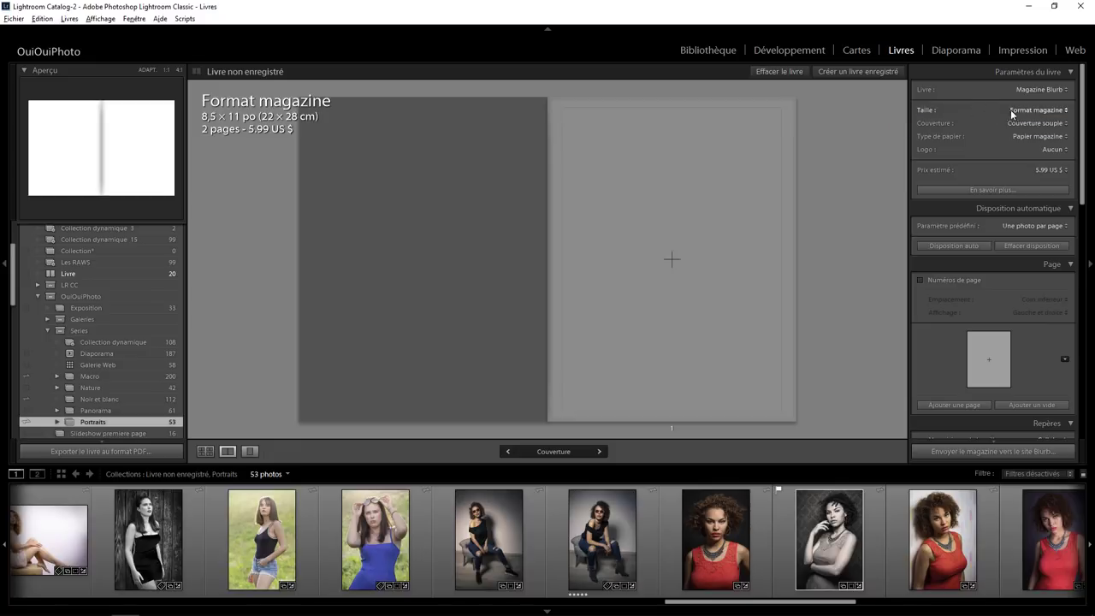
click(1030, 124)
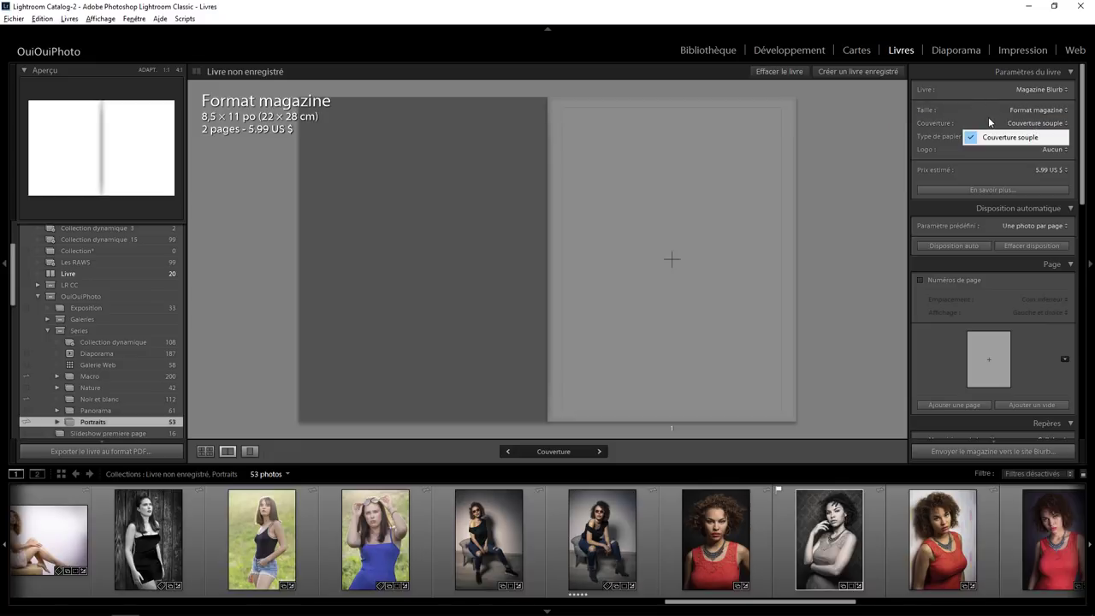
click(1002, 138)
click(1038, 135)
Step: Change the book to Grand poche Blurb with an 8 x 10 po page size
click(1047, 91)
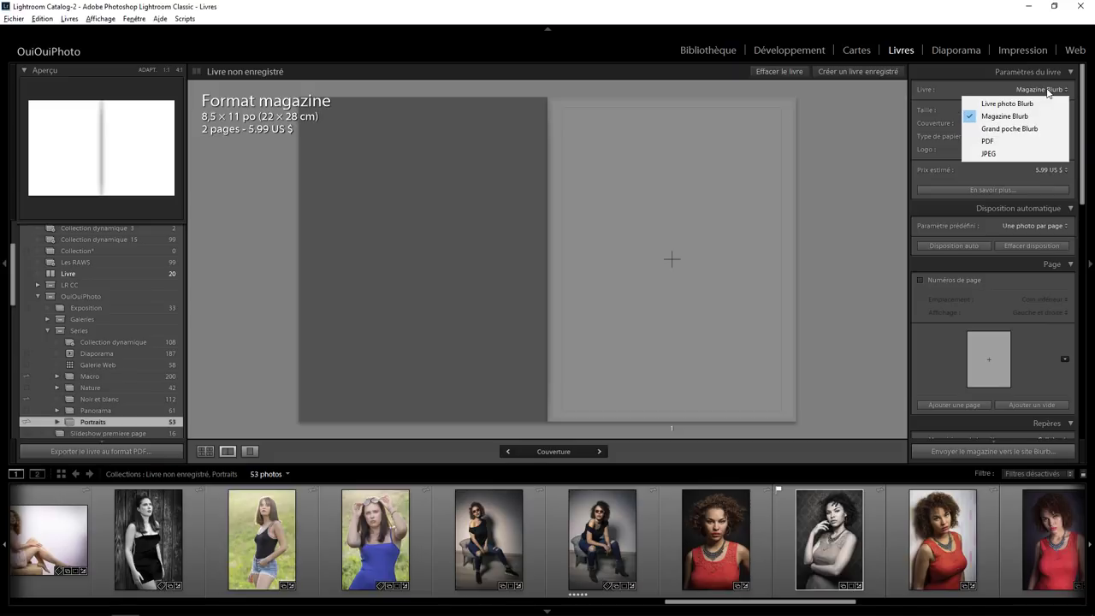
click(1013, 129)
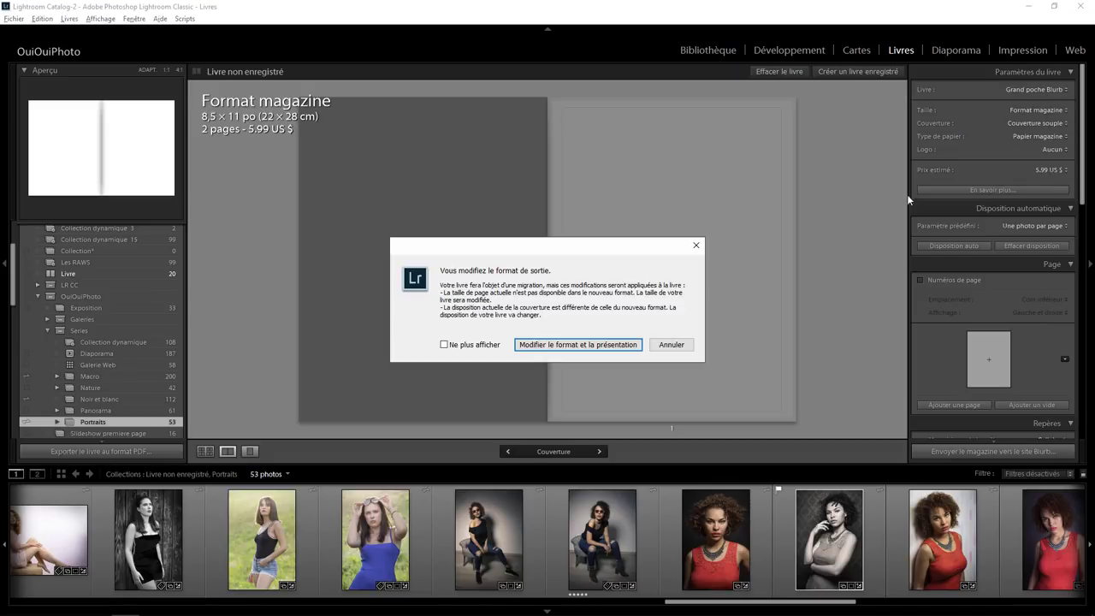
click(597, 346)
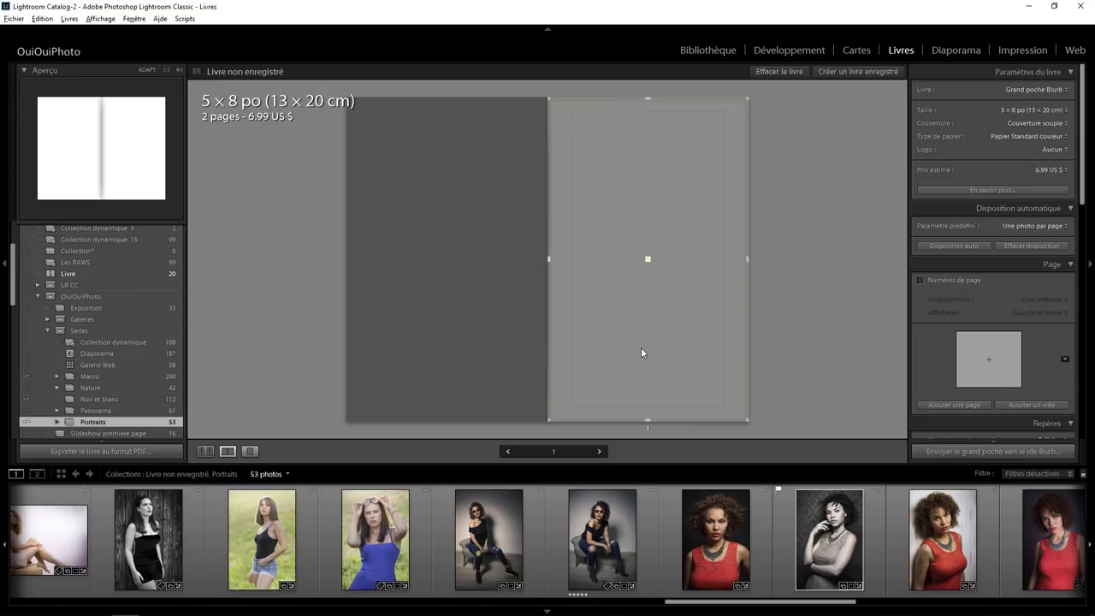
click(1013, 110)
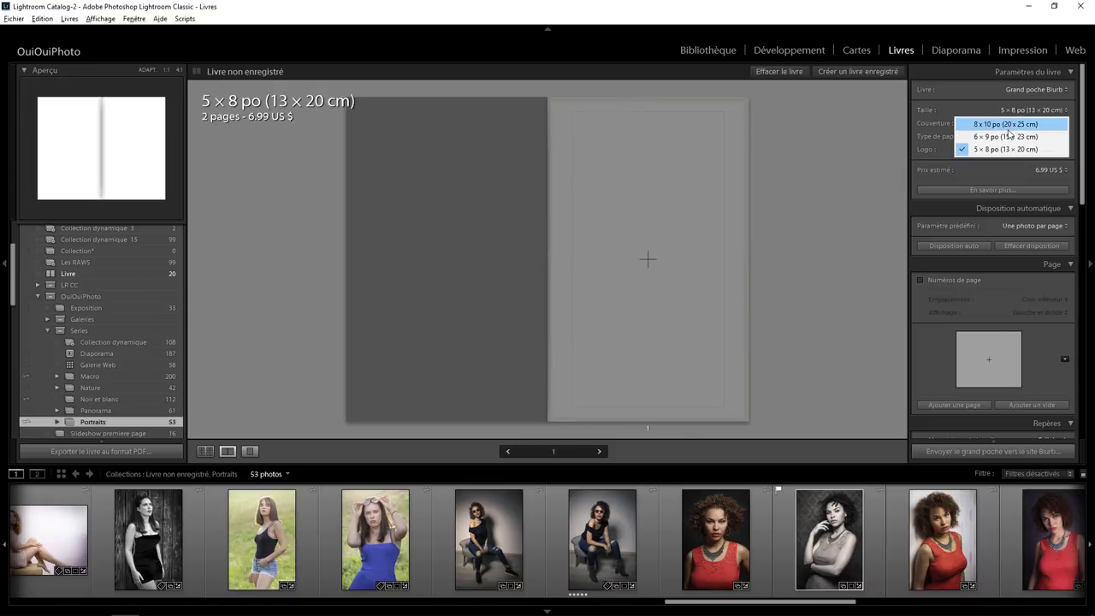
click(1006, 127)
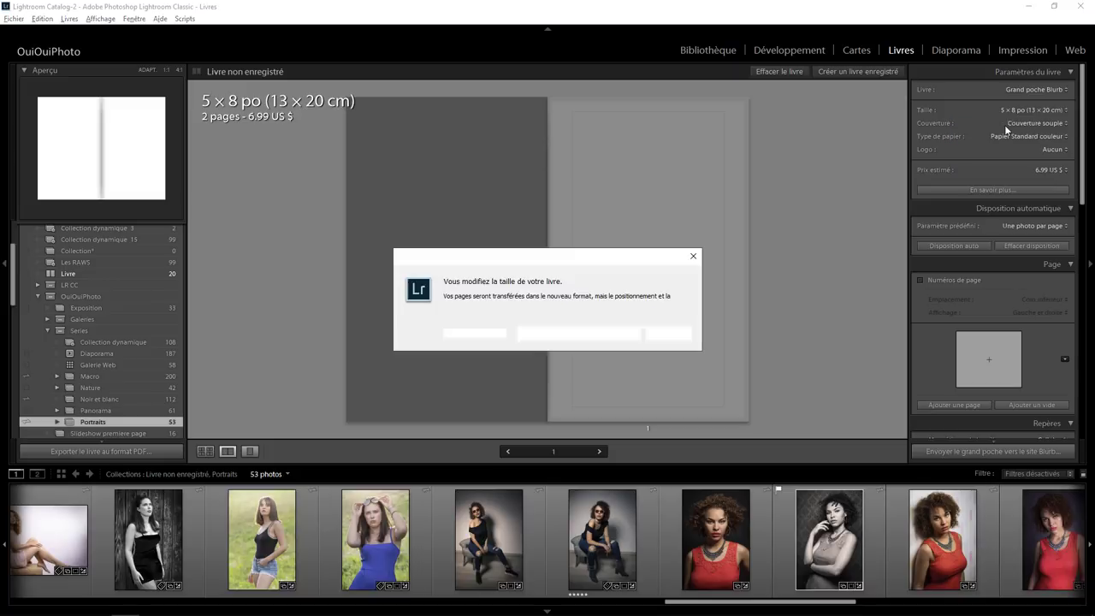
click(593, 335)
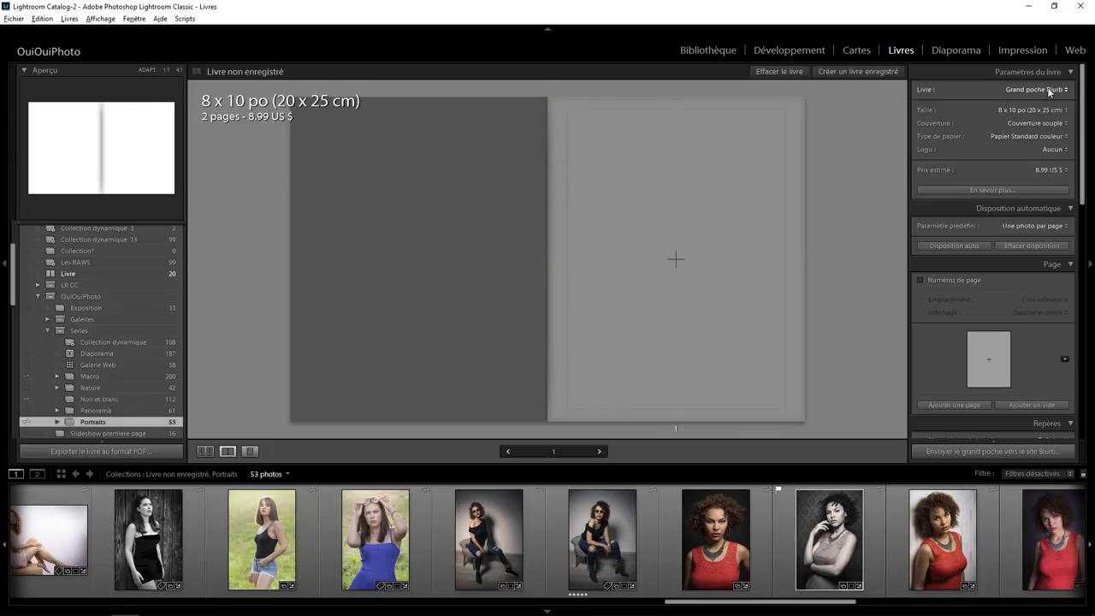
Step: Add a page to make 4 pages and give page 2 the 2x2 four-photo grid layout
mouse_move(676, 258)
right_click(717, 224)
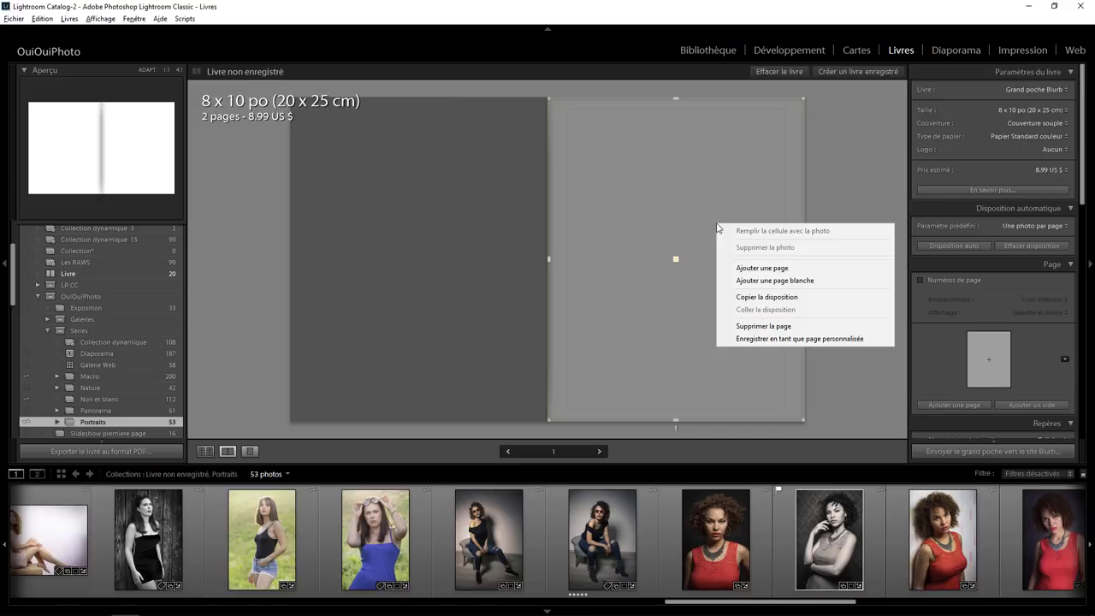
click(774, 269)
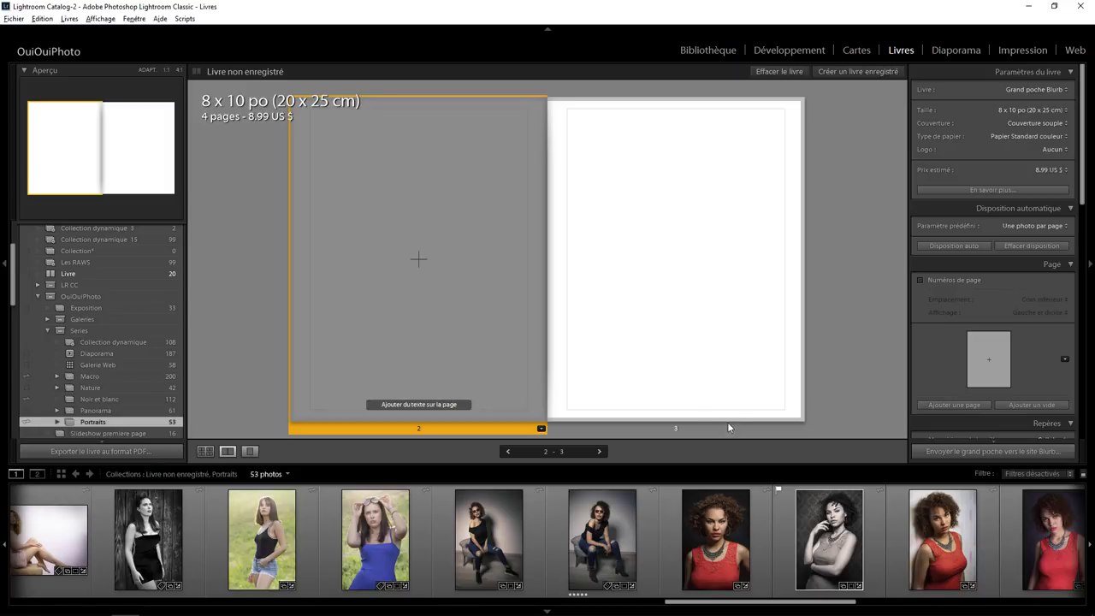
click(542, 429)
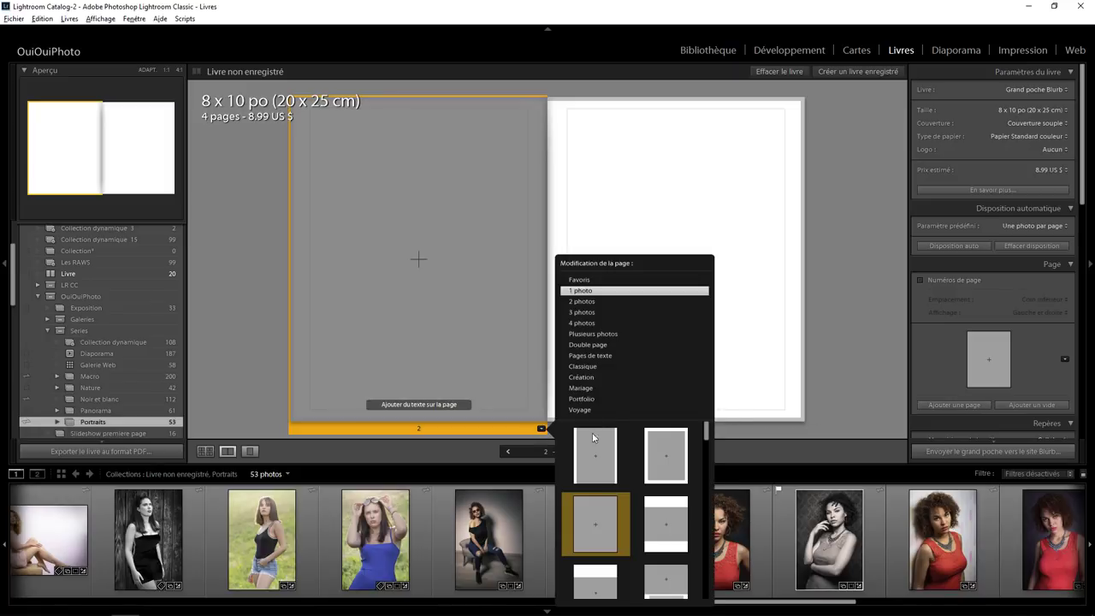
click(585, 323)
scroll(656, 429, down, 2)
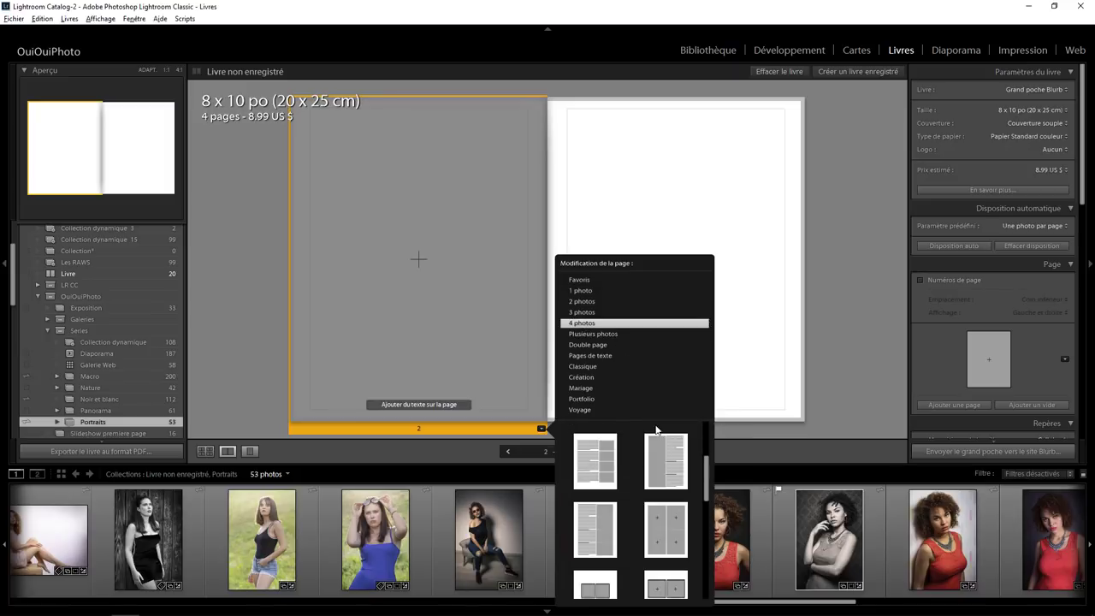
scroll(656, 429, down, 1)
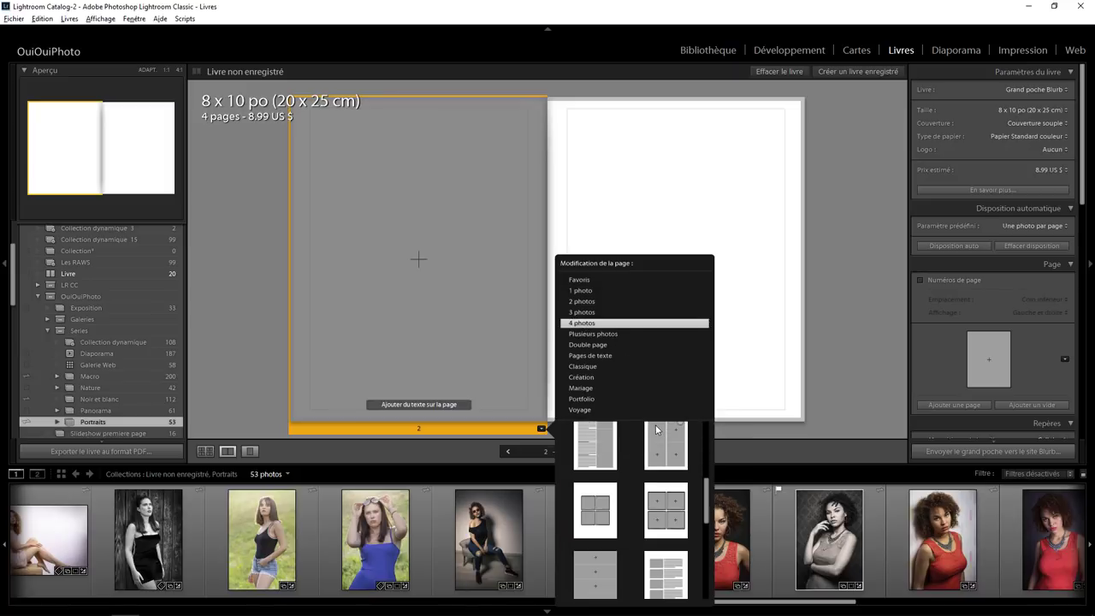
scroll(656, 429, down, 1)
click(671, 479)
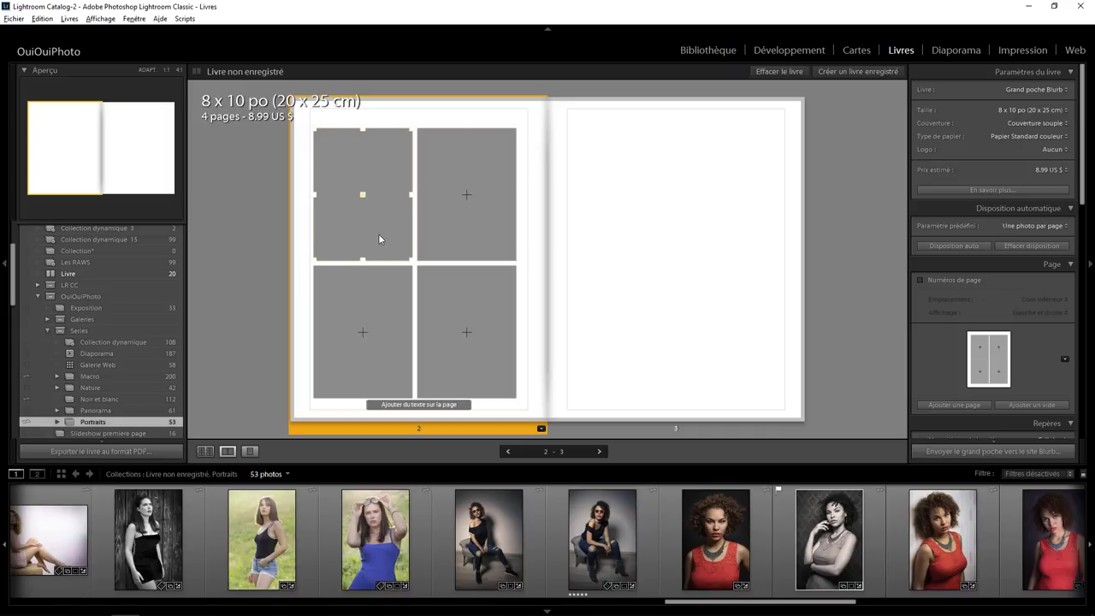
Step: Shrink page 2's top-left cell from below and bottom-left cell from above, leaving a gap
drag(364, 255, 359, 194)
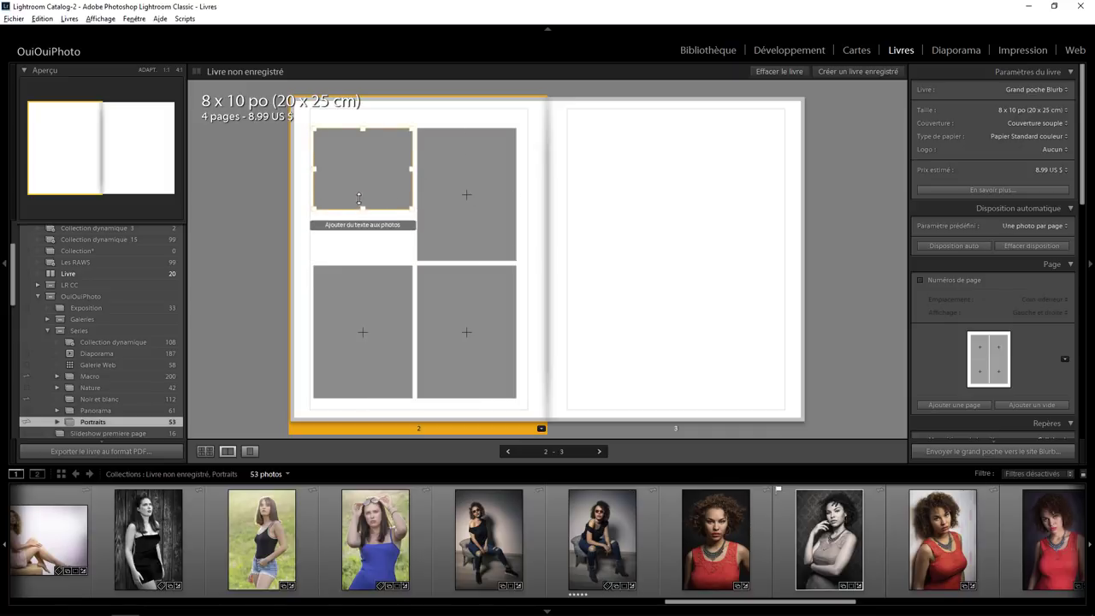
drag(363, 162, 363, 163)
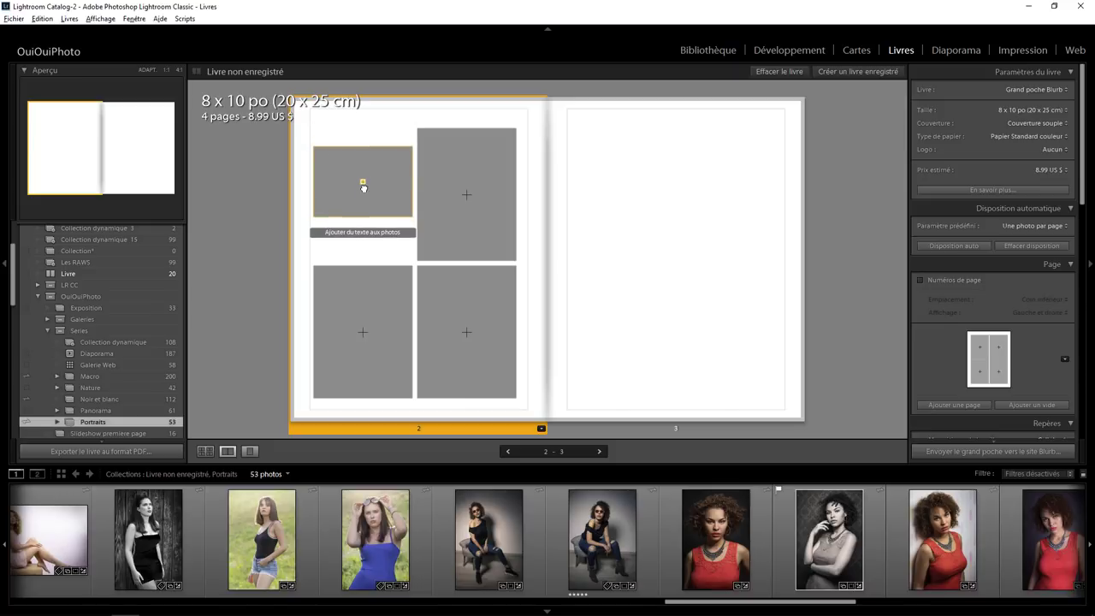
click(364, 163)
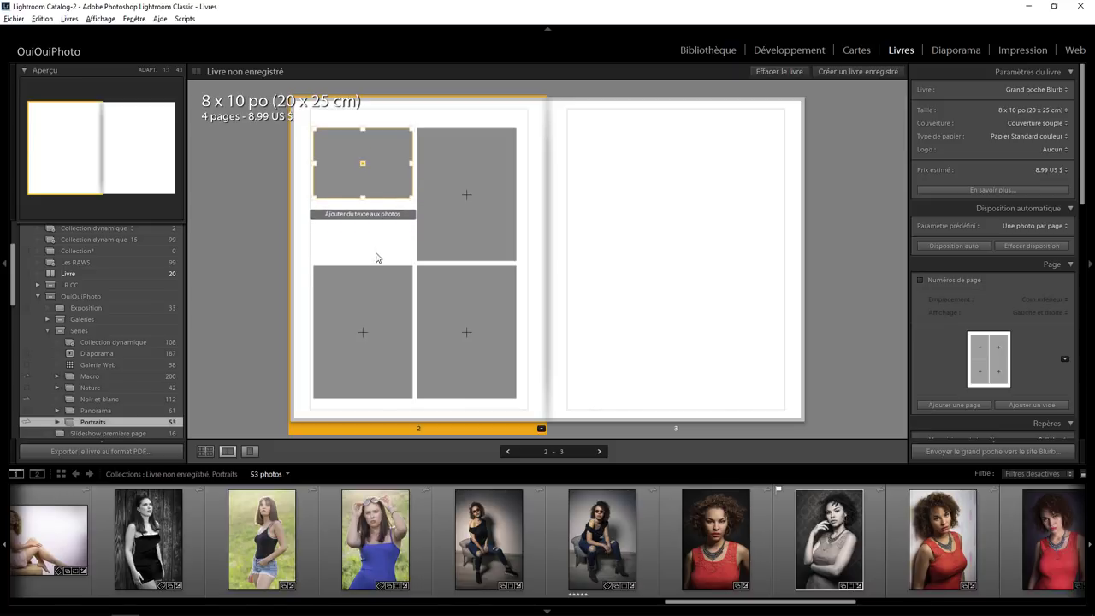
drag(365, 265, 365, 327)
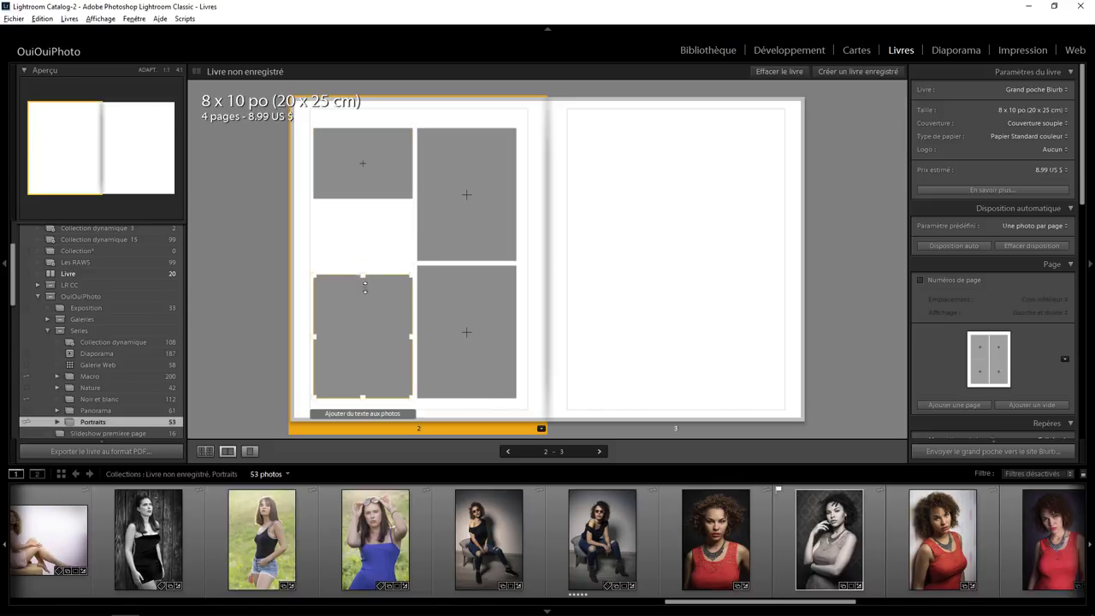
click(379, 321)
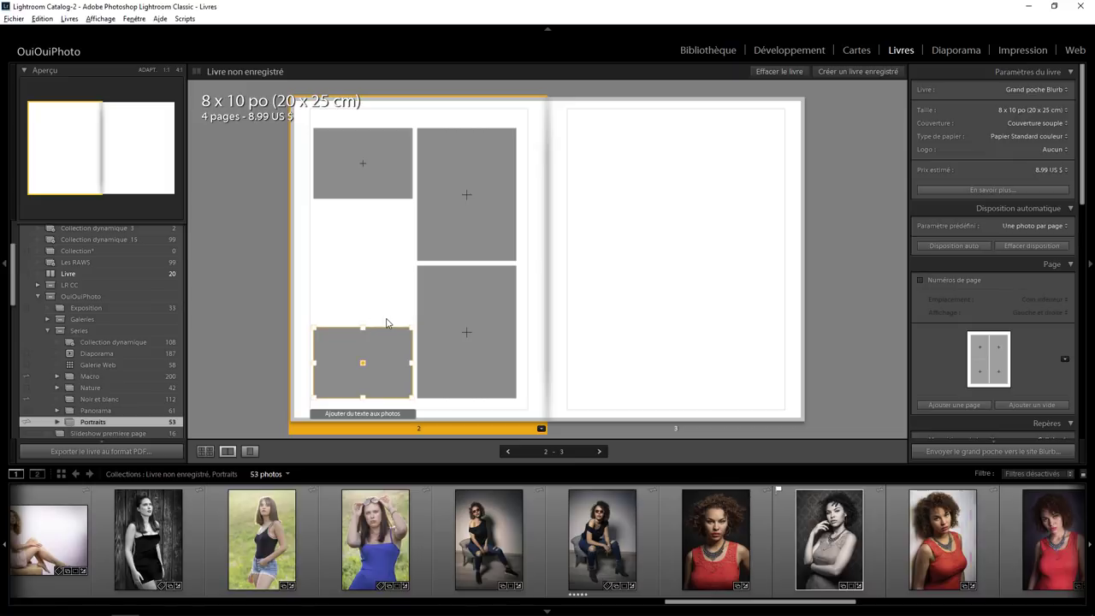
right_click(368, 222)
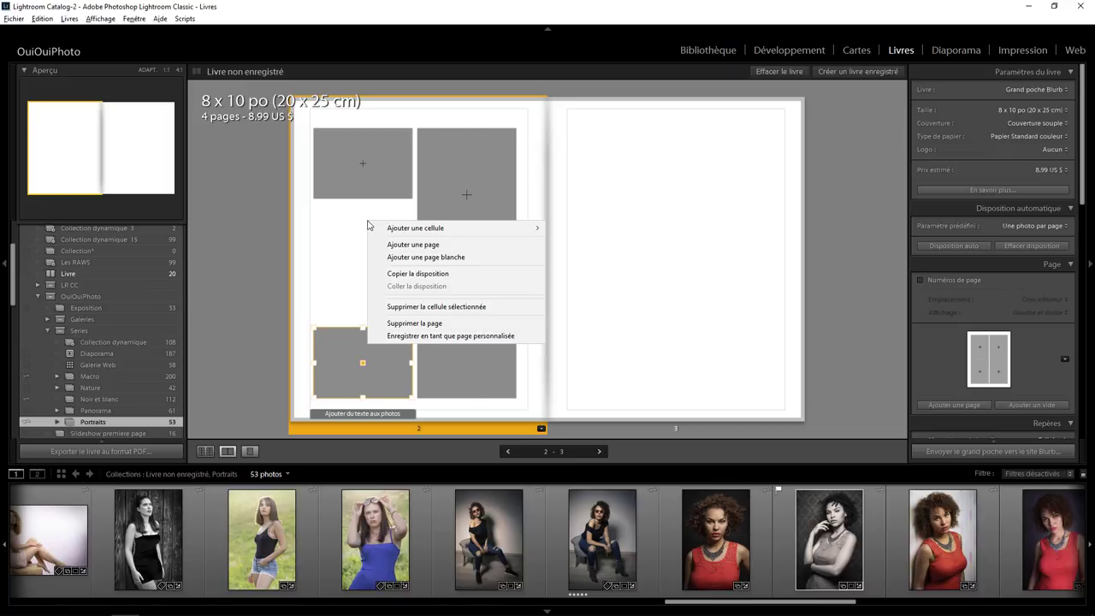
mouse_move(416, 227)
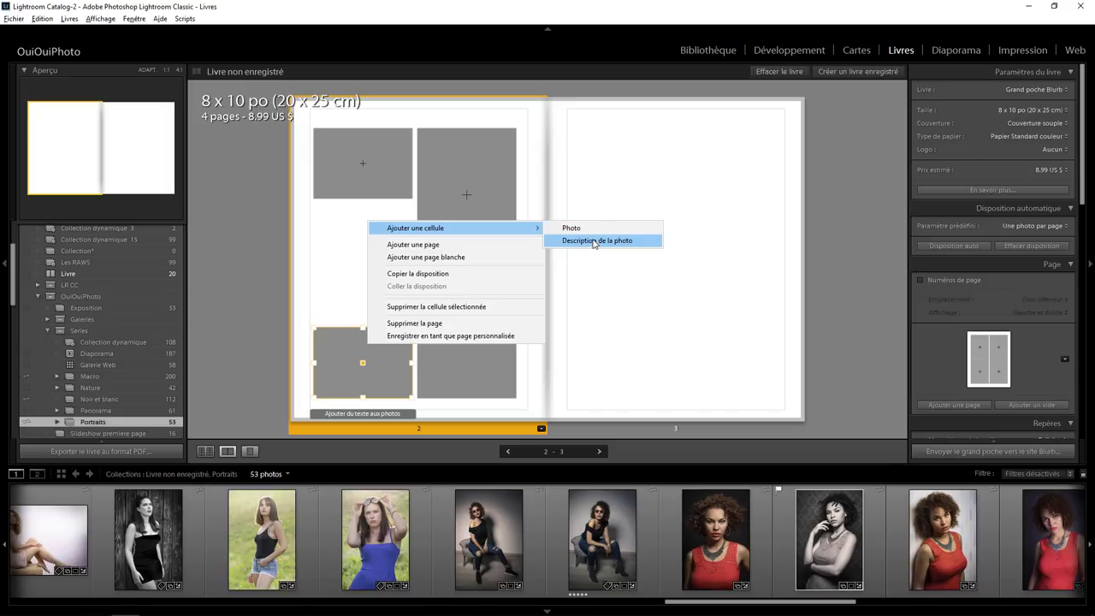
Step: Add a photo cell, move and enlarge it to fill the left-column gap, and add a caption
click(571, 227)
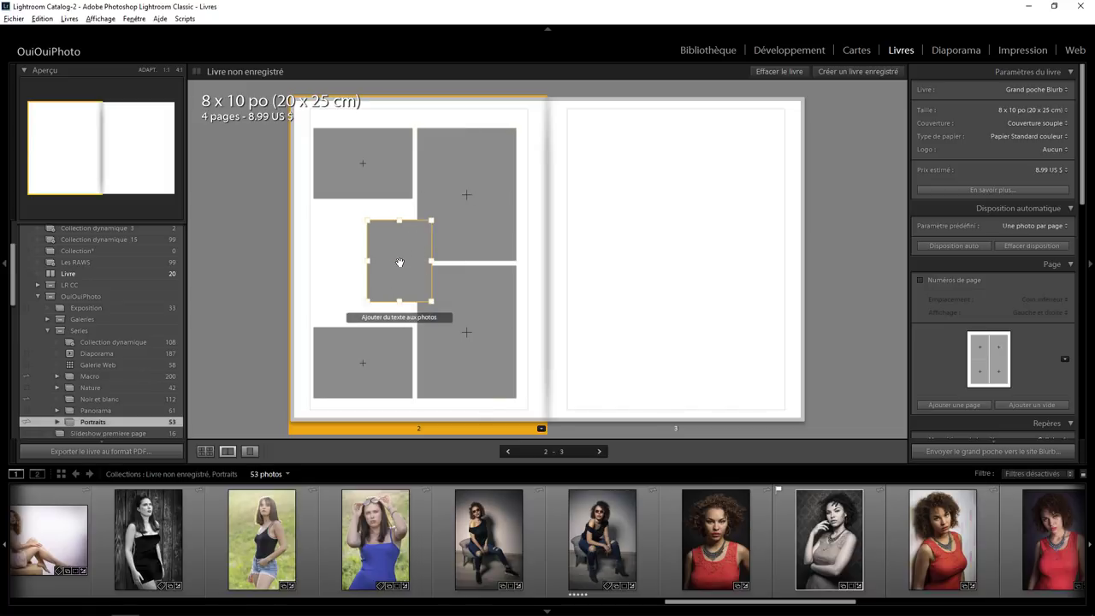
drag(399, 262, 345, 248)
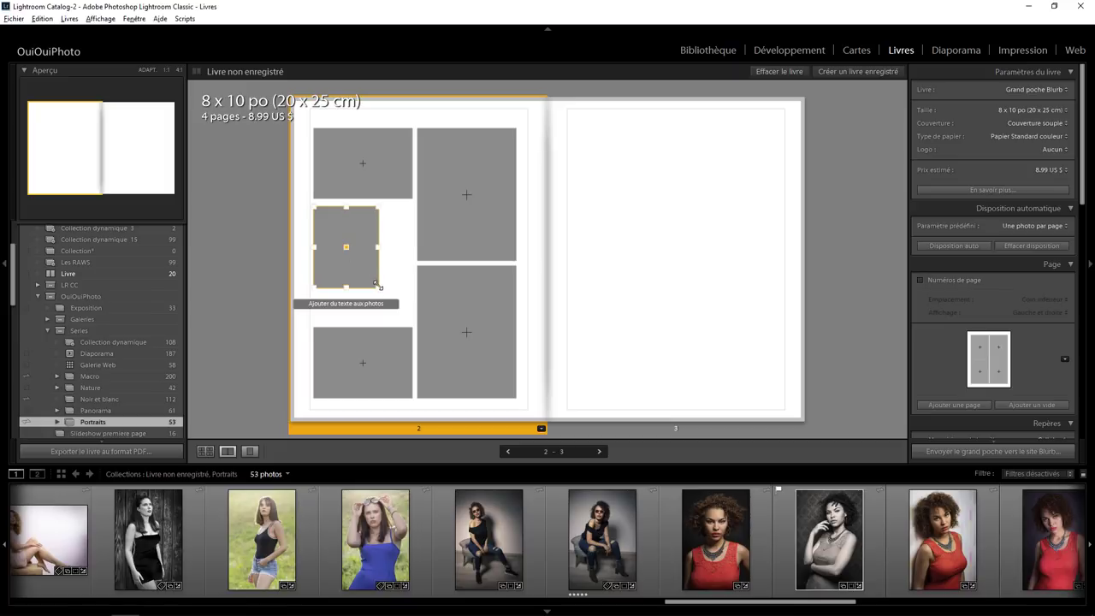
drag(378, 287, 407, 318)
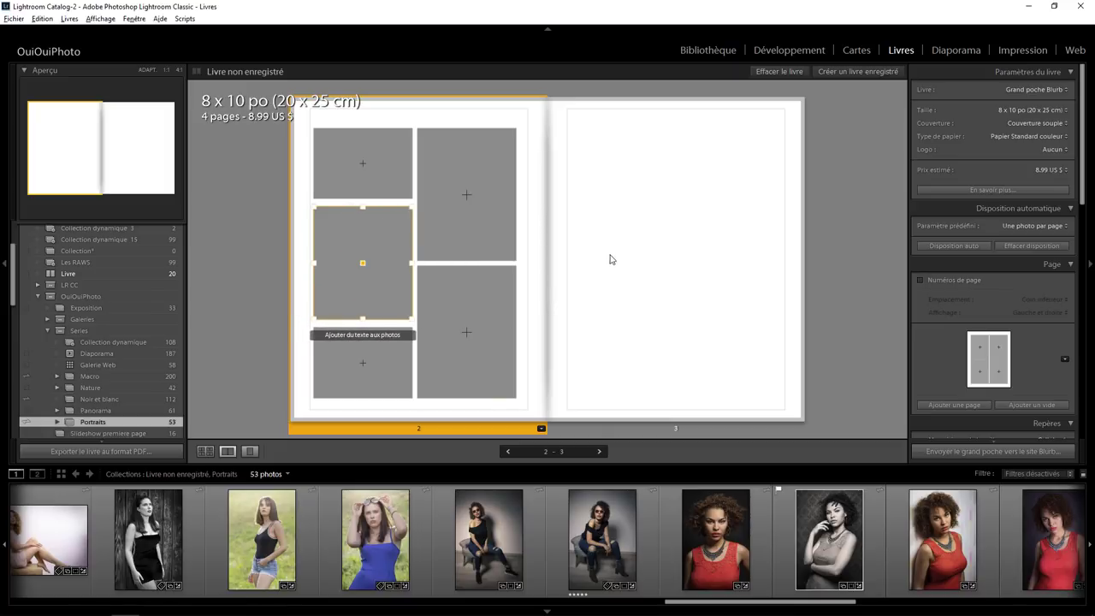
click(405, 336)
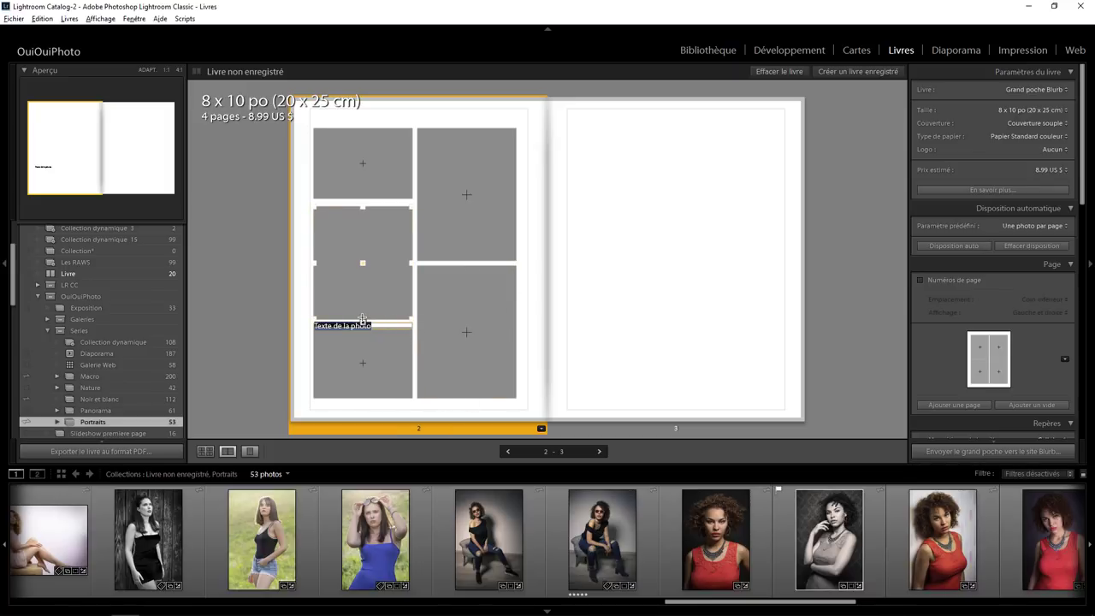
Step: Clear the placeholder caption and place the blue-dress and black-top portraits in the right-hand cells
key(BackSpace)
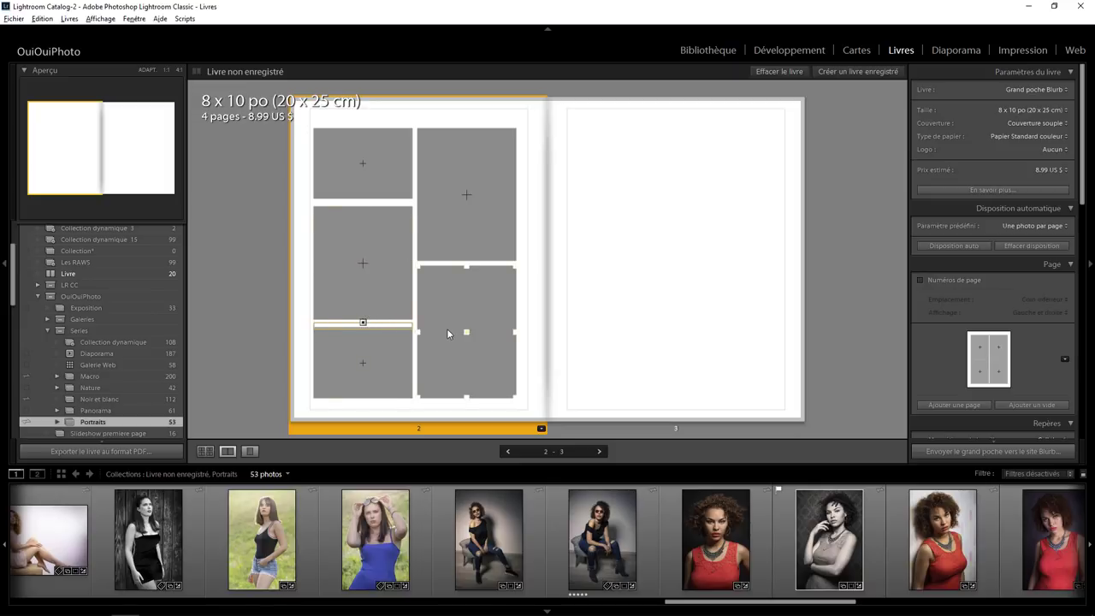
click(612, 306)
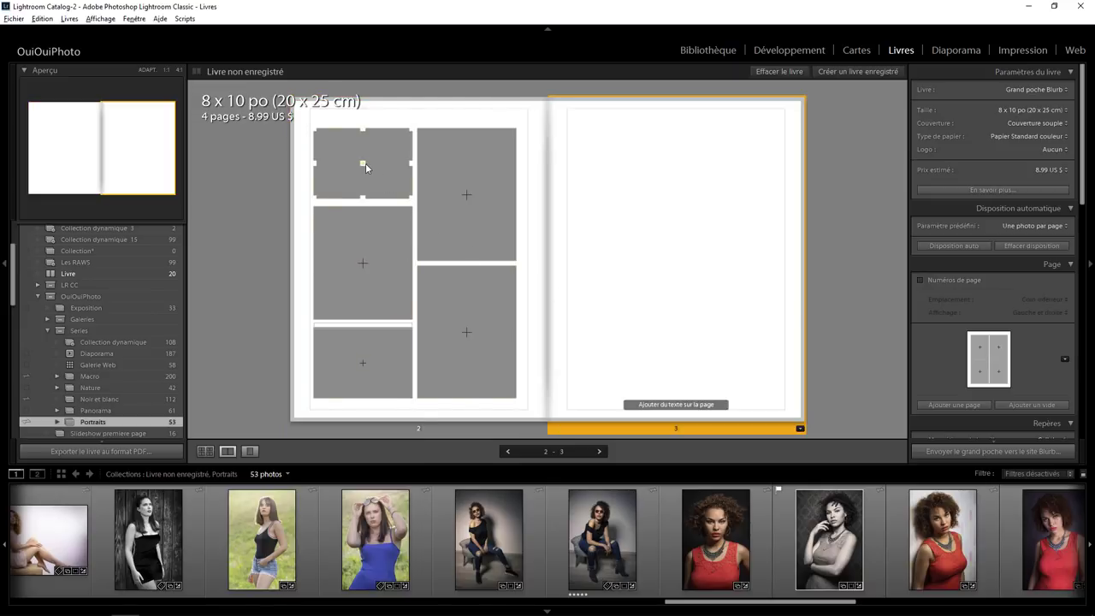
mouse_move(385, 539)
mouse_down()
mouse_move(423, 385)
mouse_move(421, 402)
mouse_up()
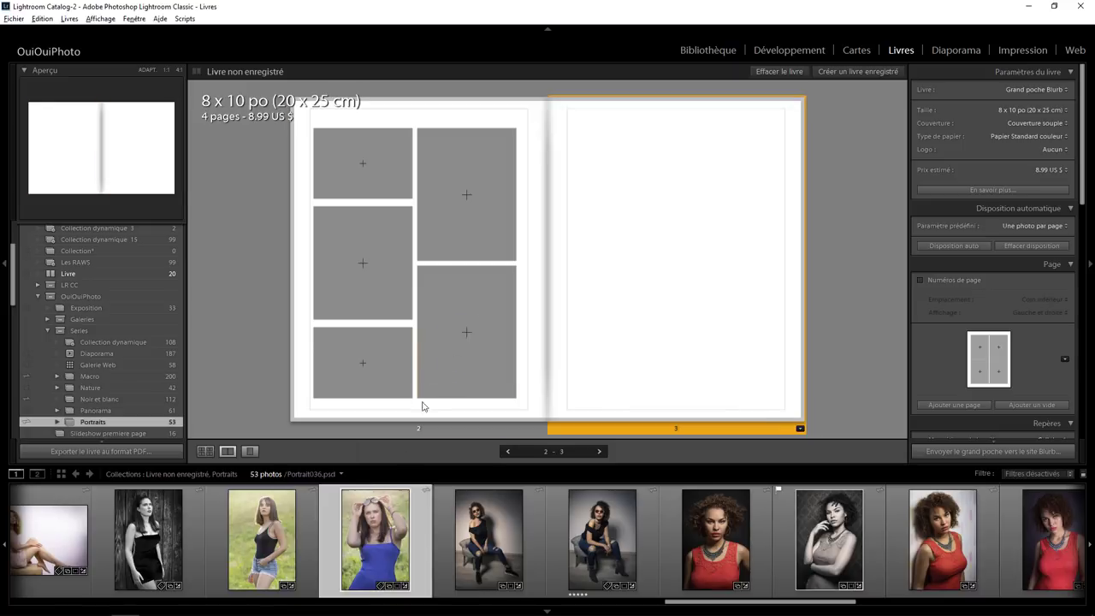
drag(421, 364, 468, 201)
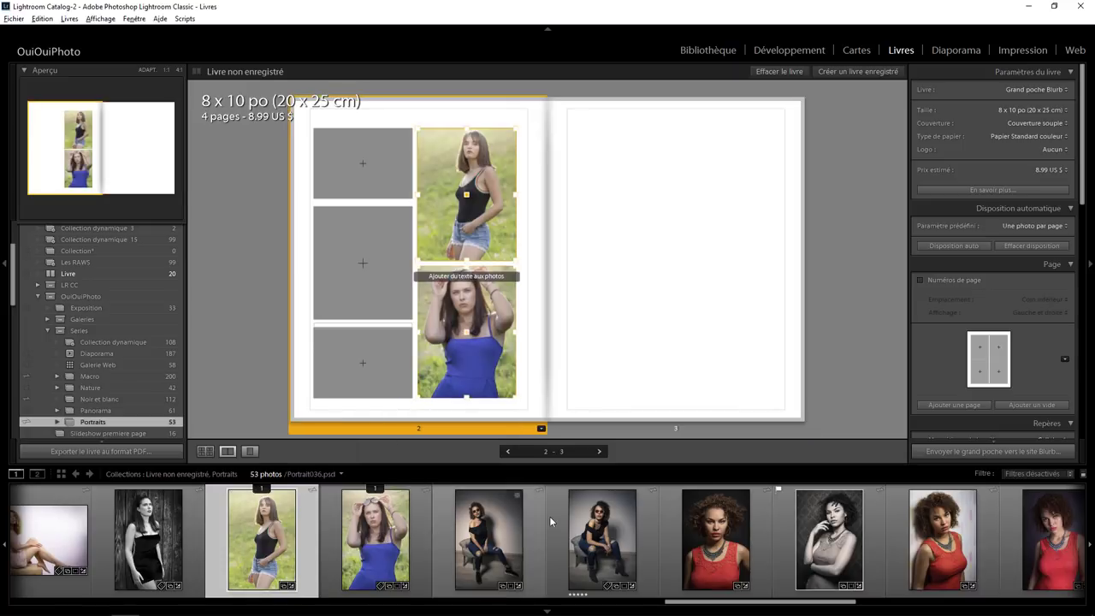
Step: Fill the left middle, bottom-left and top-left cells with the red-top and B&W curly-hair portraits
mouse_move(731, 539)
mouse_down()
mouse_move(361, 284)
mouse_move(366, 277)
mouse_up()
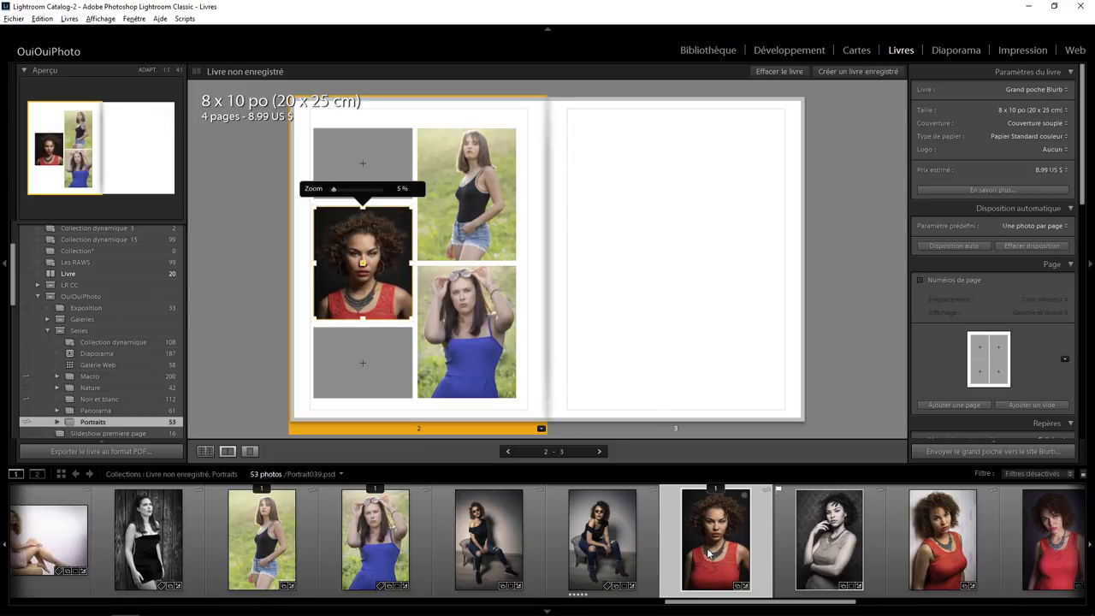
drag(706, 604, 564, 608)
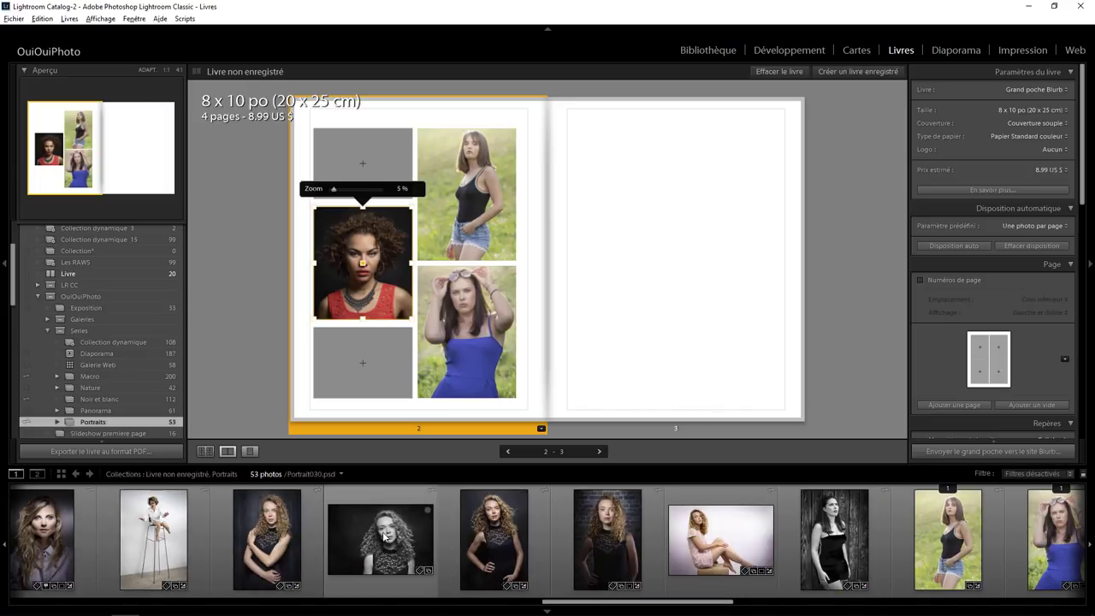
drag(380, 539, 362, 362)
drag(389, 548, 377, 166)
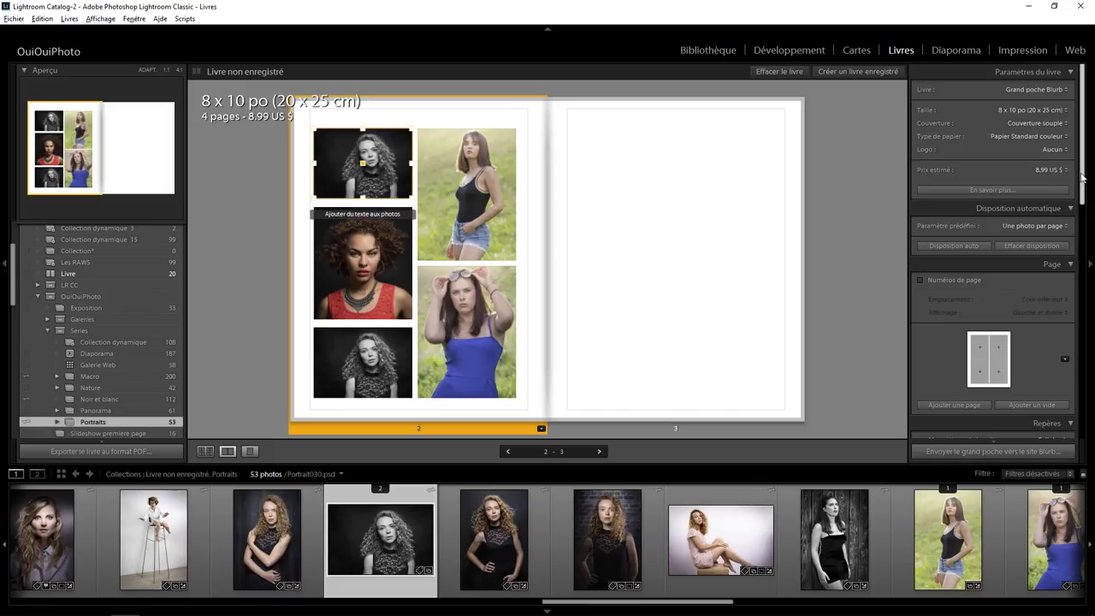
drag(1084, 180, 947, 255)
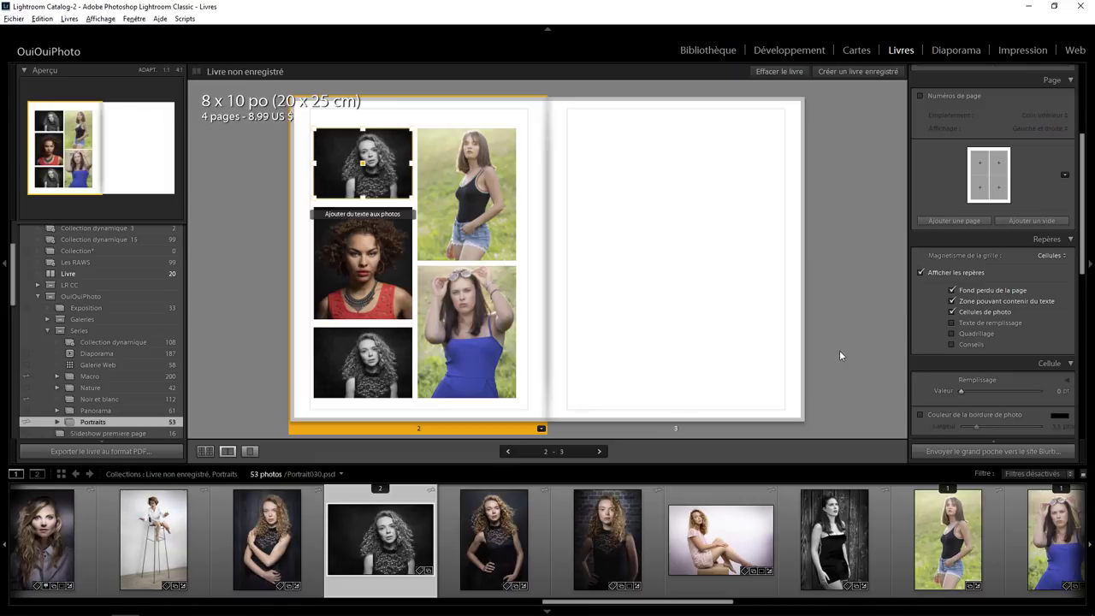
Step: Fill blank page 3 with four empty photo cells and select its top-left cell
right_click(647, 246)
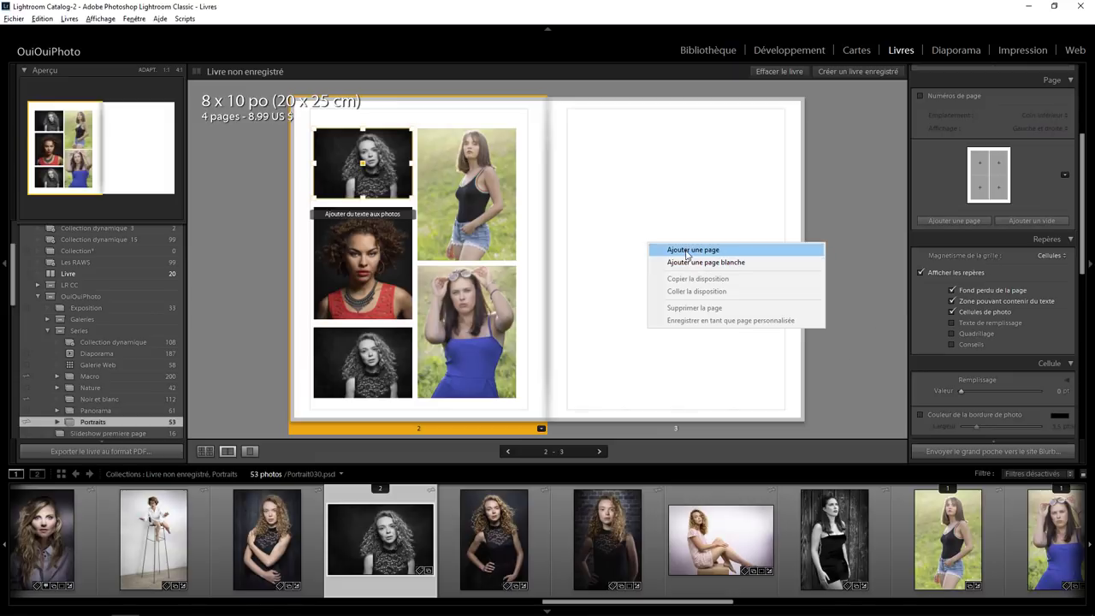
click(669, 249)
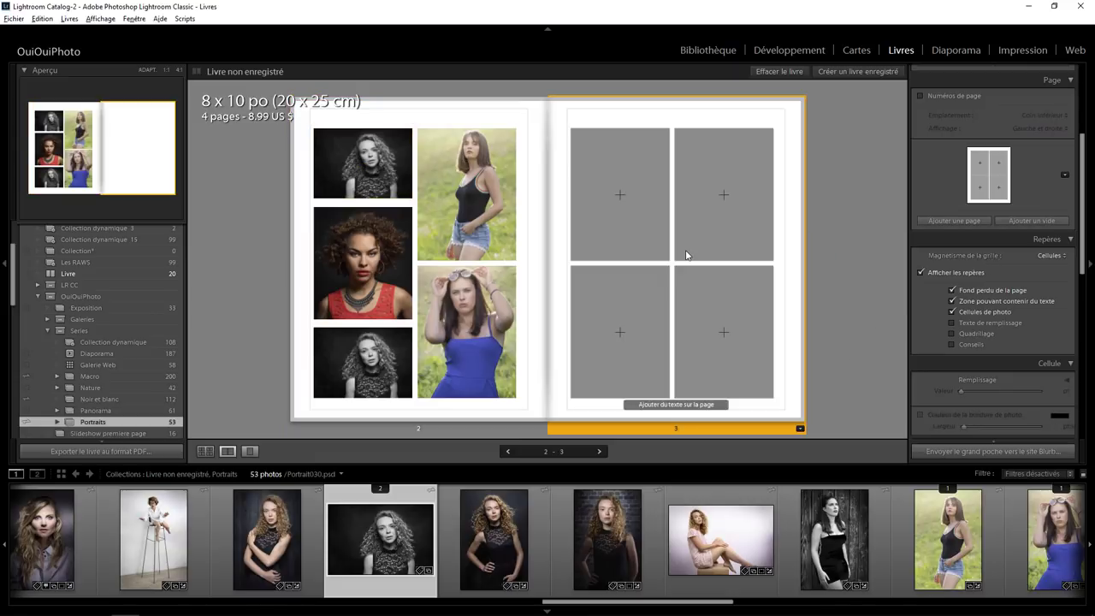
click(626, 224)
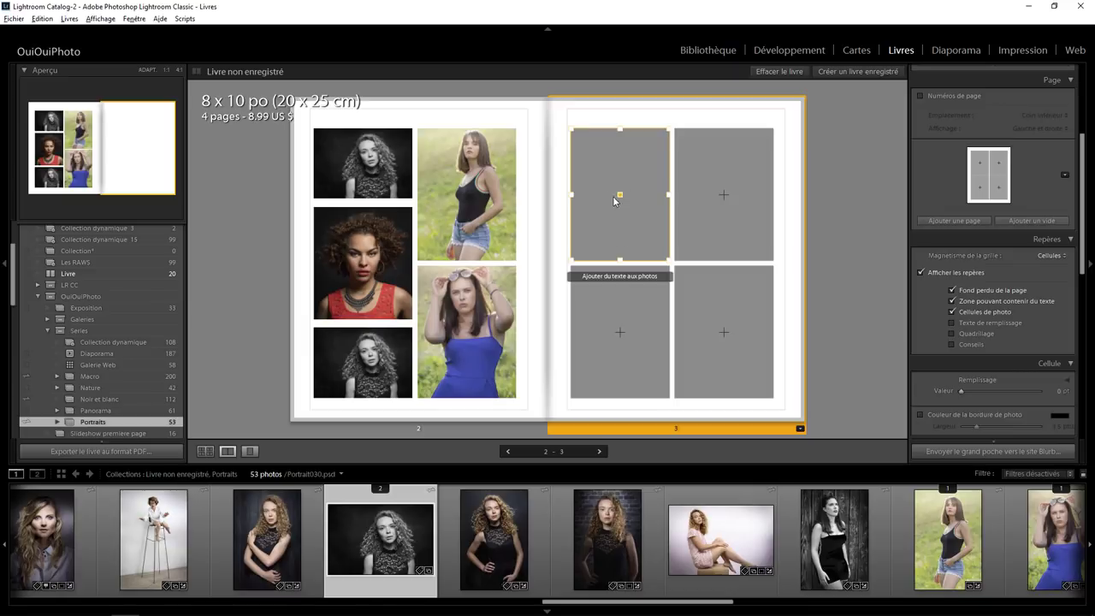
drag(621, 194, 621, 196)
Step: Set Magnétisme de la grille to Désactivé and nudge the top-left cell slightly lower
click(1048, 256)
click(1024, 269)
drag(621, 194, 619, 202)
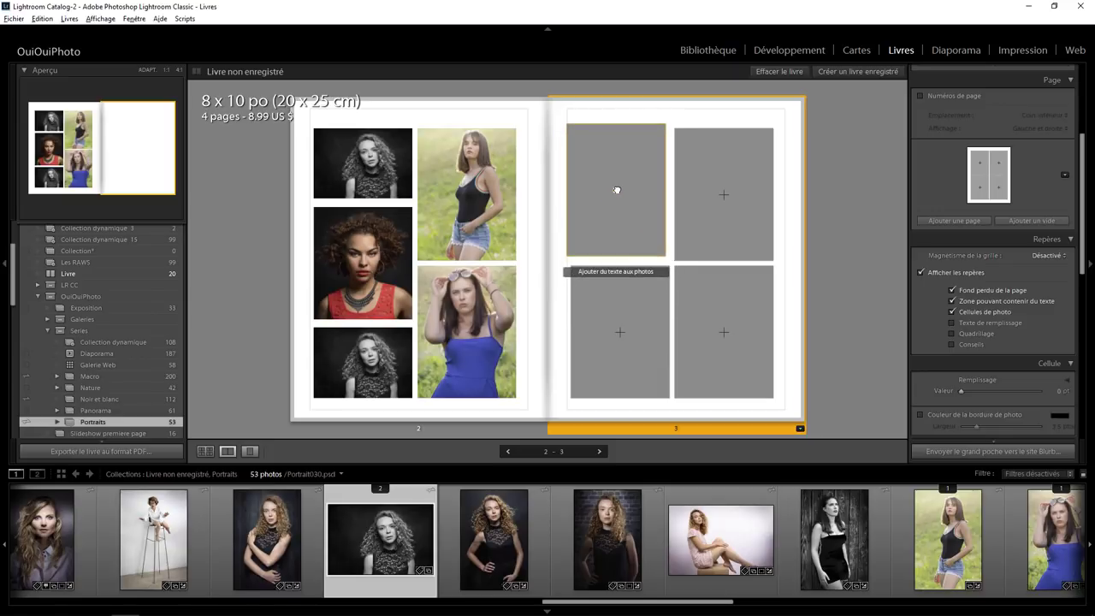
Step: Switch snapping to Grille and align page 3's top-left cell using the Quadrillage overlay, then hide it
drag(619, 202, 616, 190)
click(1047, 254)
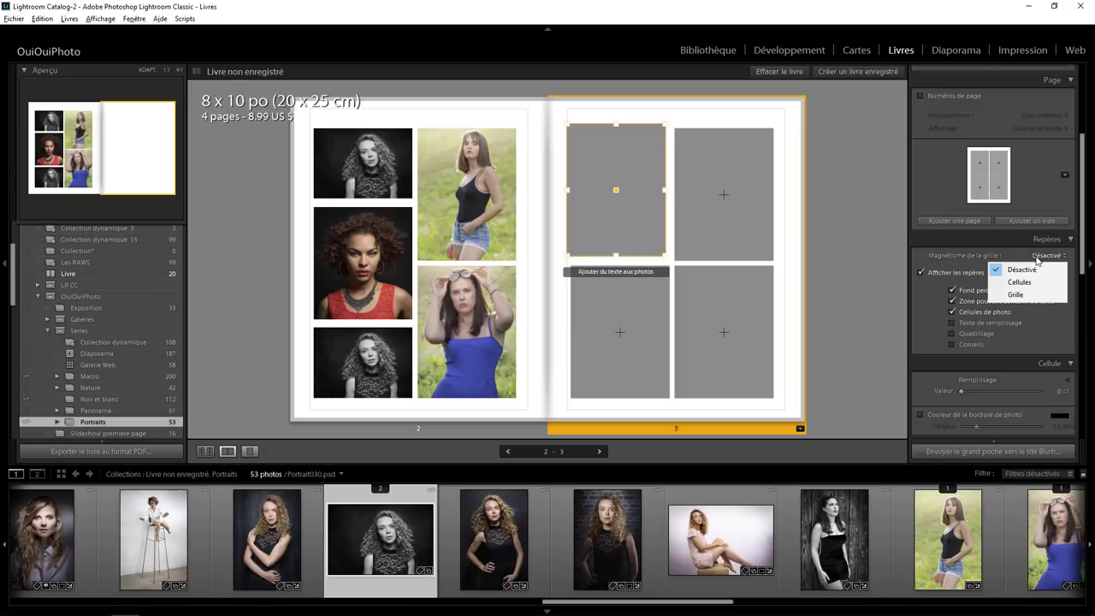
click(1015, 294)
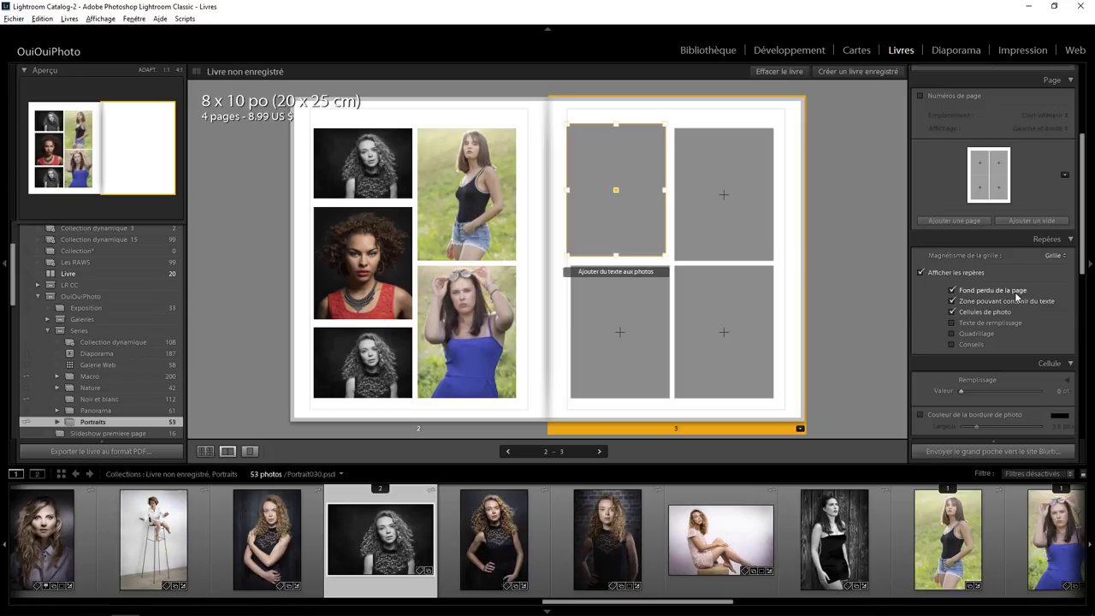
click(951, 333)
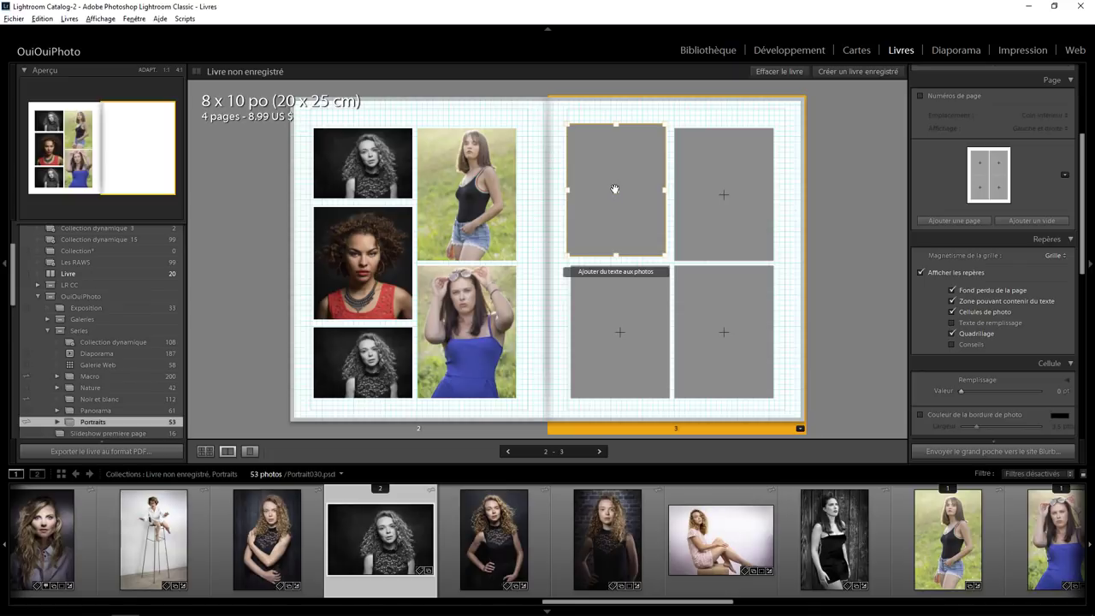
mouse_move(615, 191)
mouse_down()
mouse_move(619, 181)
mouse_move(619, 194)
mouse_up()
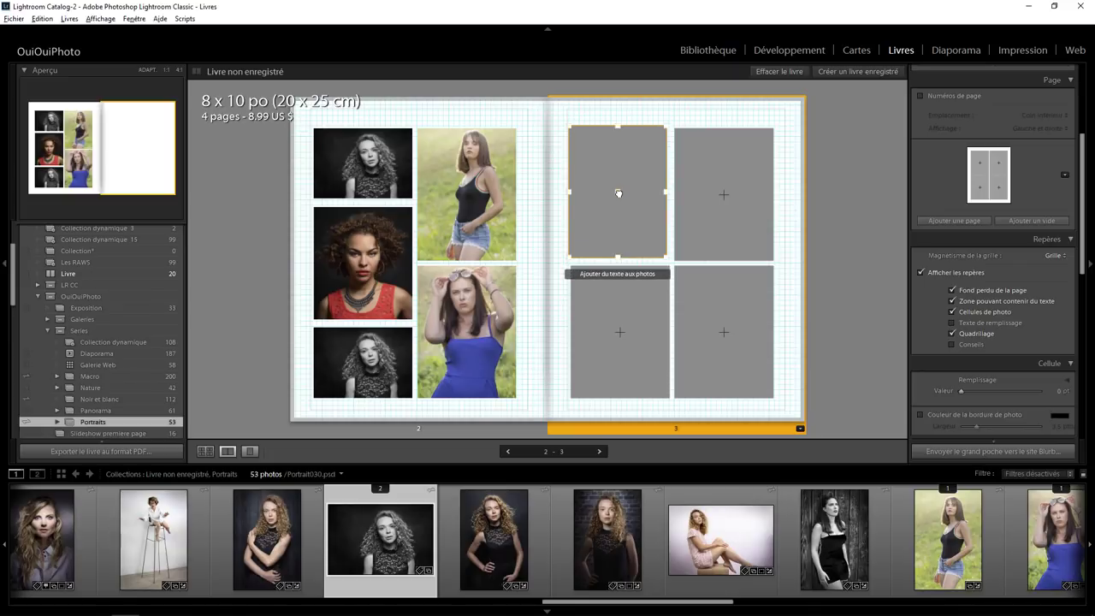
click(952, 334)
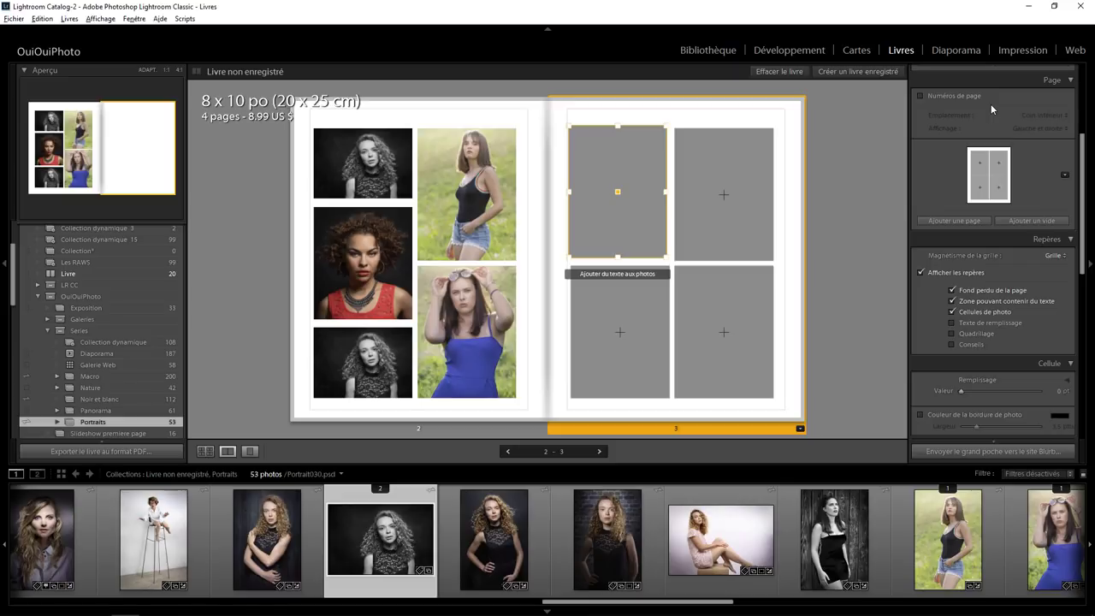
mouse_move(362, 262)
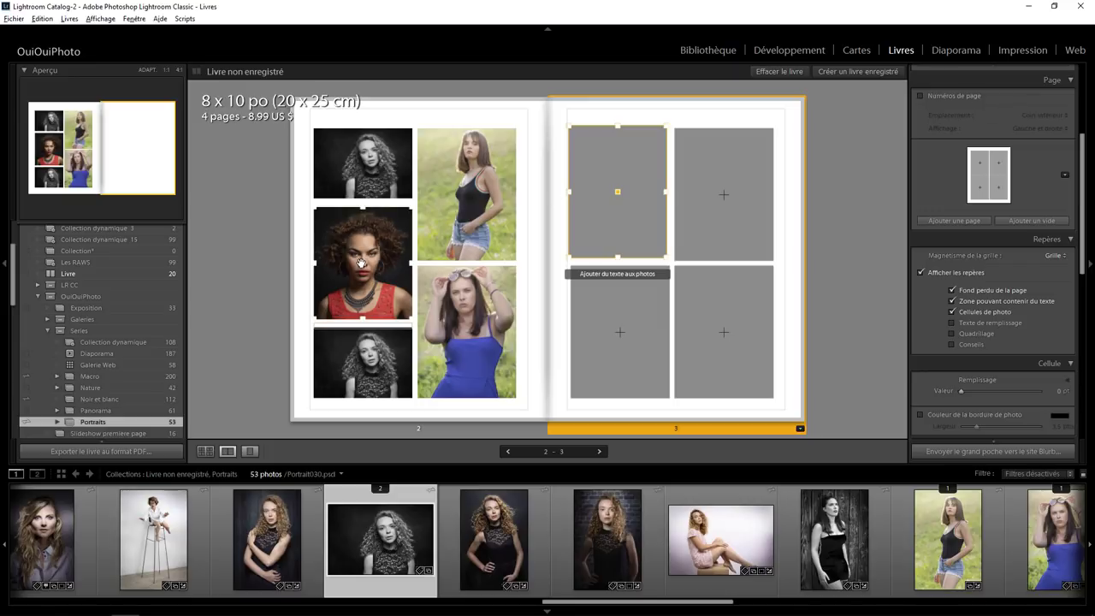
Step: Move the red-top portrait cell over its neighbours and change its stacking order
mouse_move(365, 267)
mouse_down()
mouse_move(425, 263)
mouse_move(409, 274)
mouse_up()
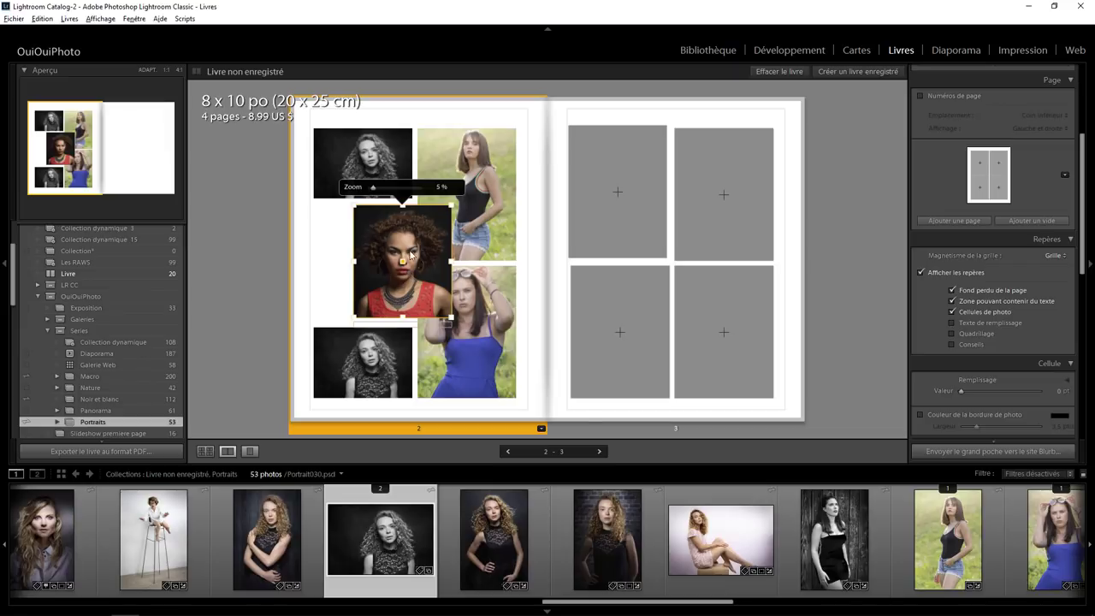
right_click(412, 250)
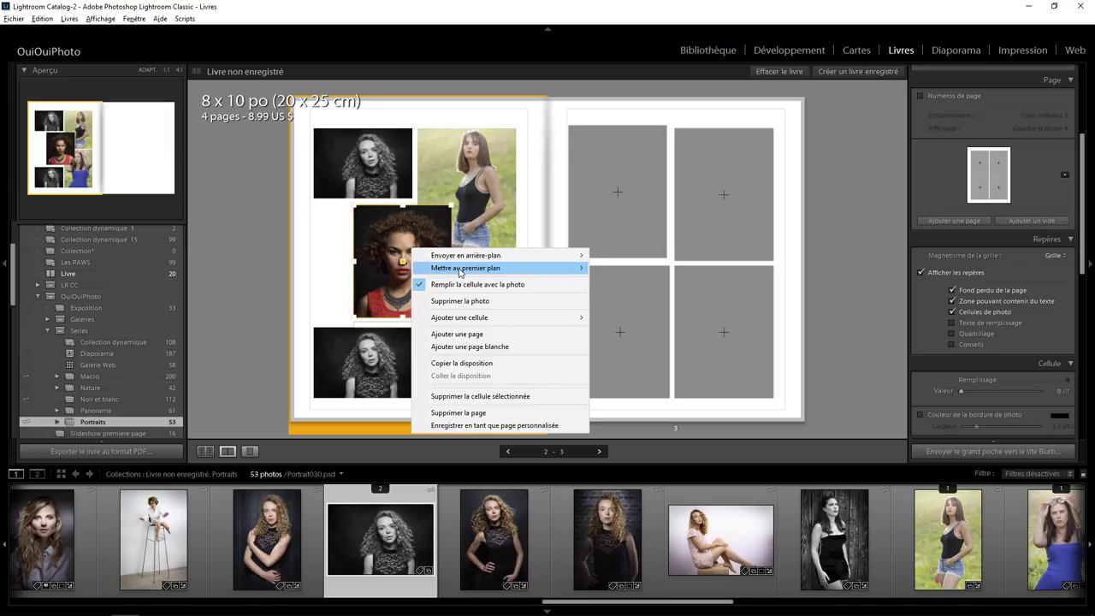
mouse_move(465, 255)
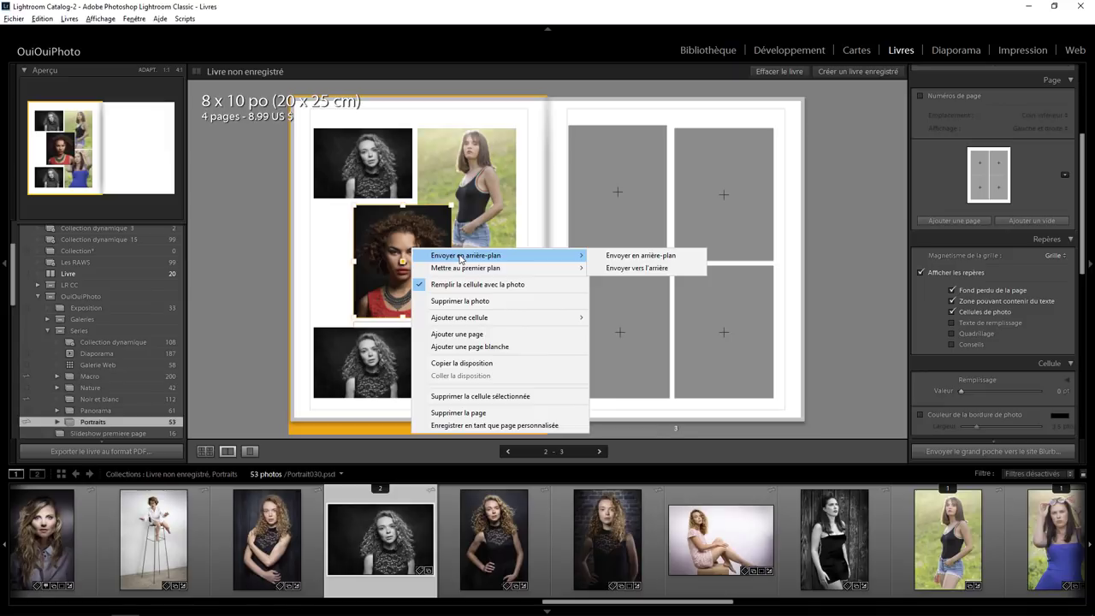
click(356, 233)
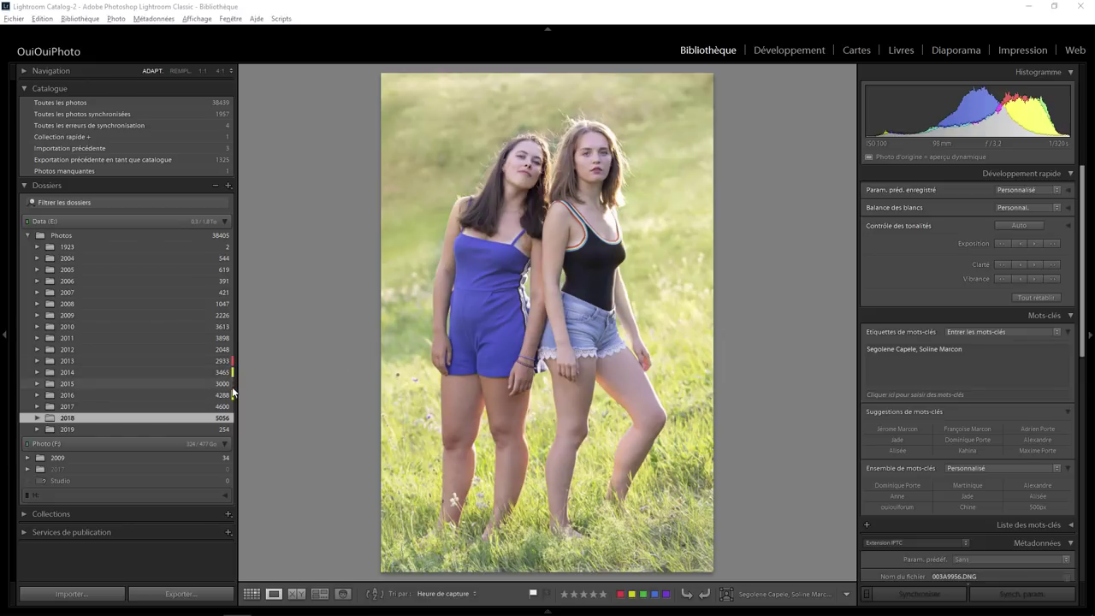
Step: Apply the Bleu colour label to the 2010 folder in the Dossiers panel
right_click(137, 326)
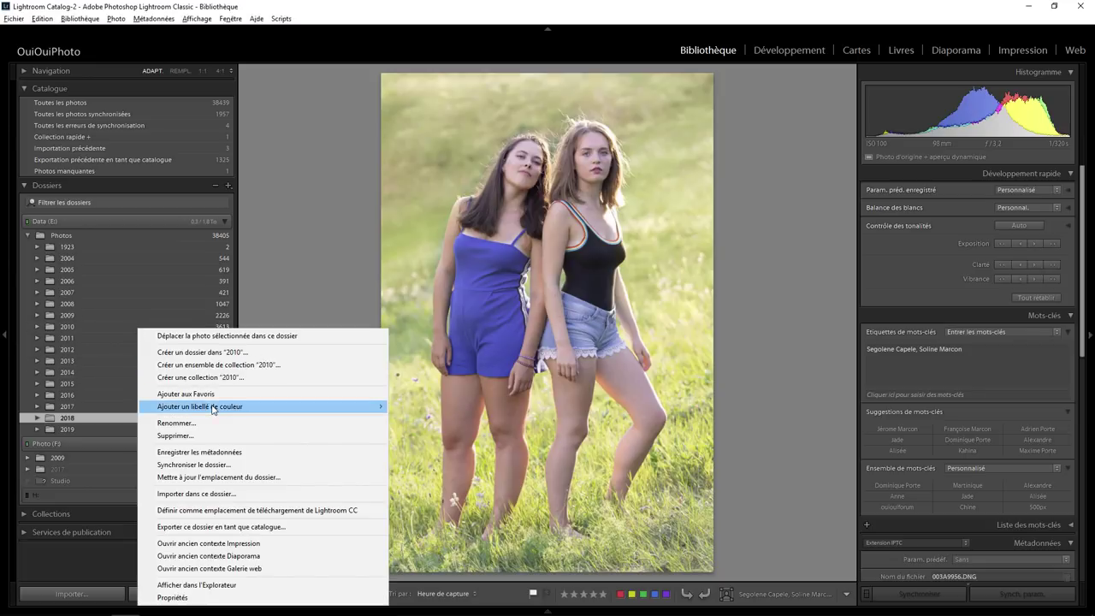
mouse_move(200, 406)
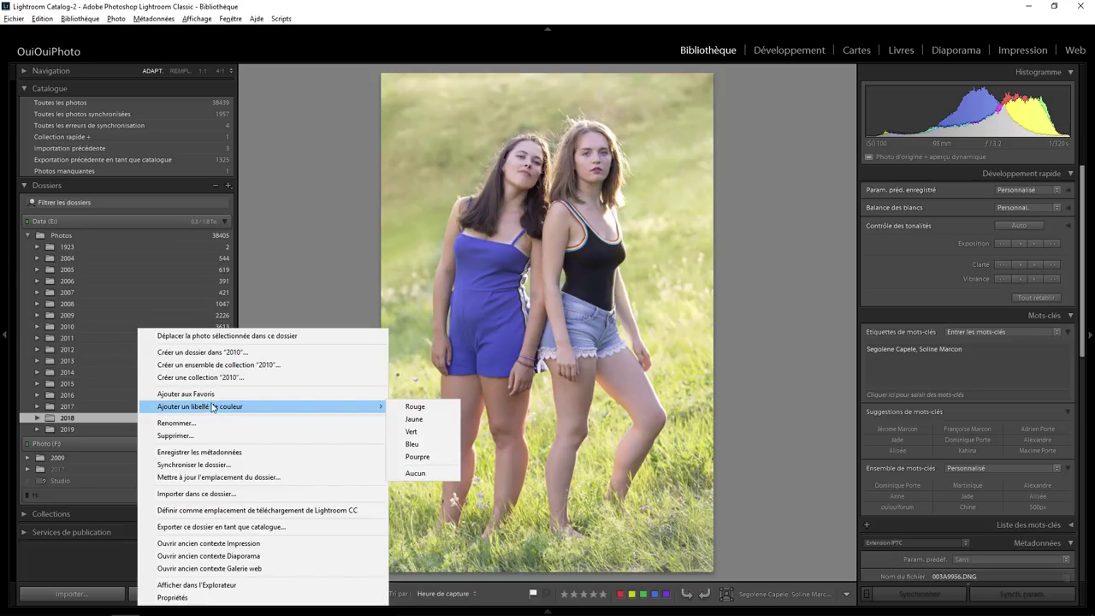
click(412, 444)
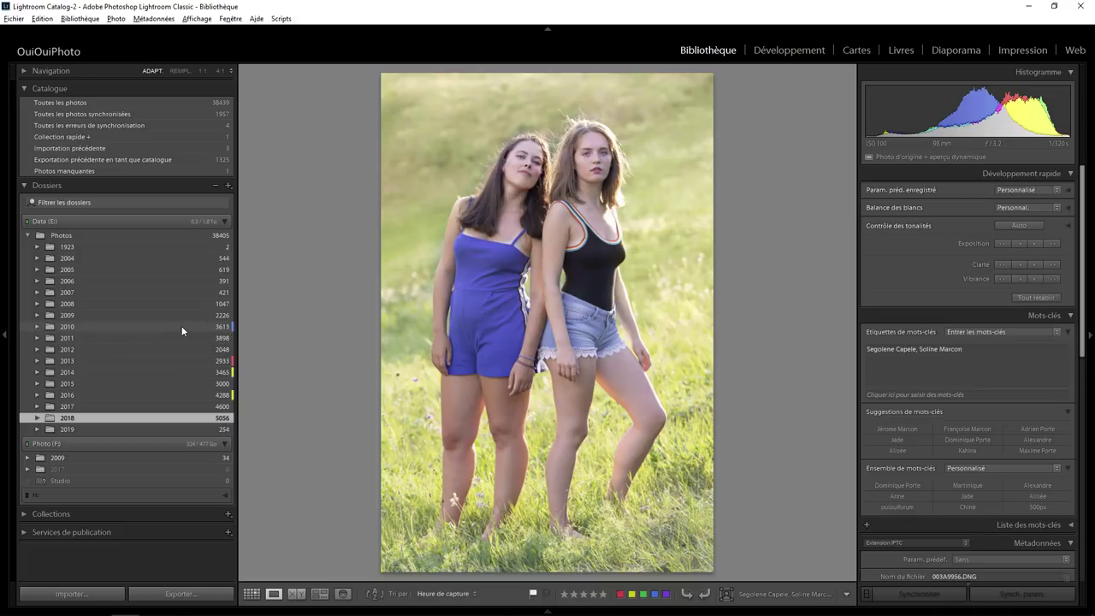
Step: Expand the 2010 folder and apply the Jaune colour label to its nested 2010 subfolder
right_click(171, 338)
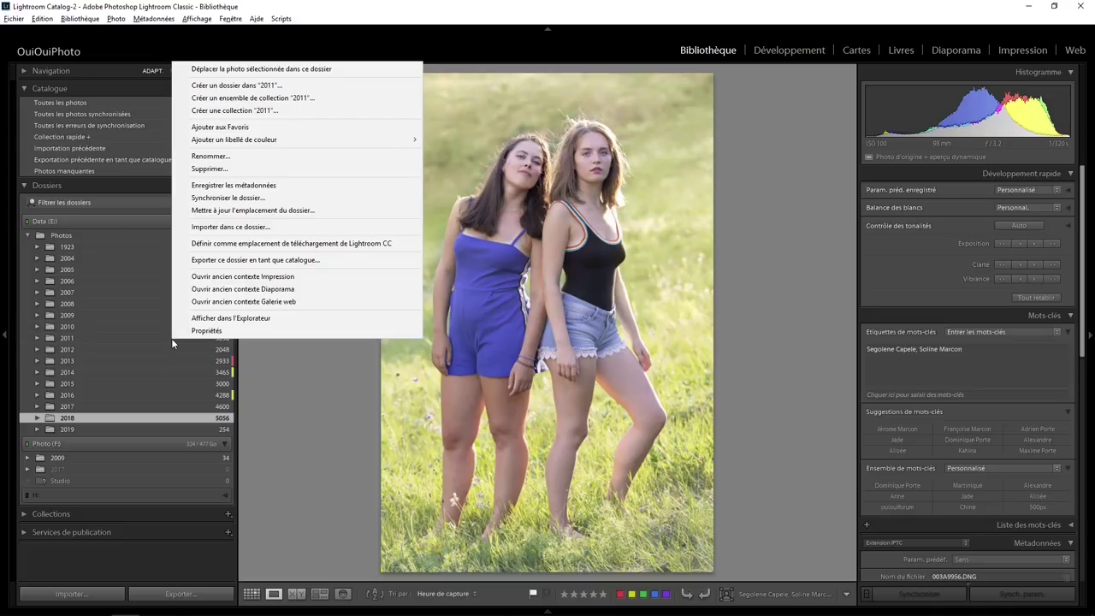
click(93, 327)
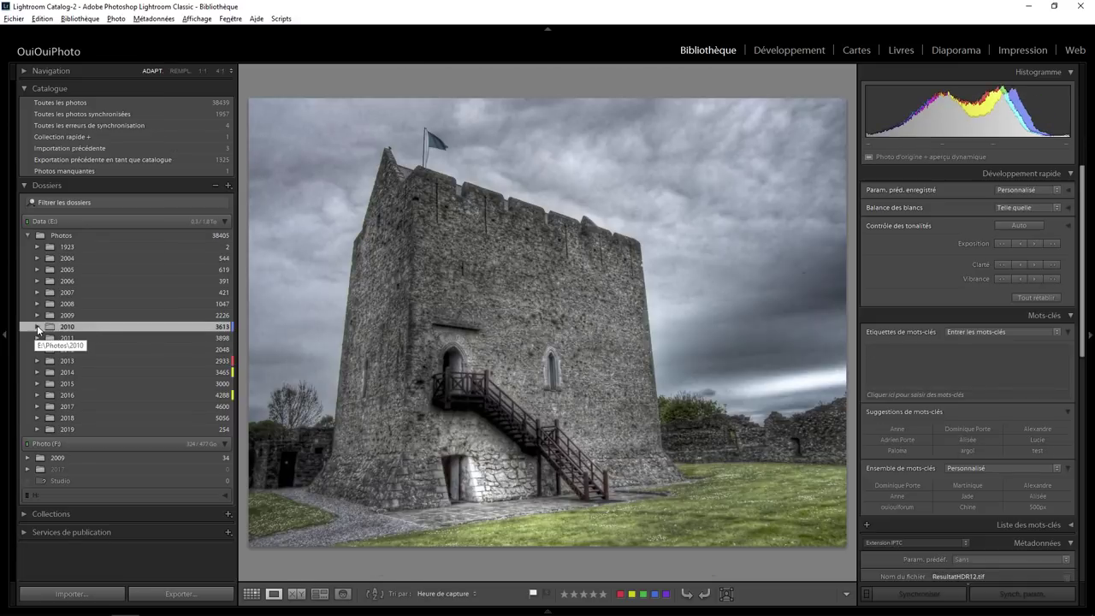
click(37, 327)
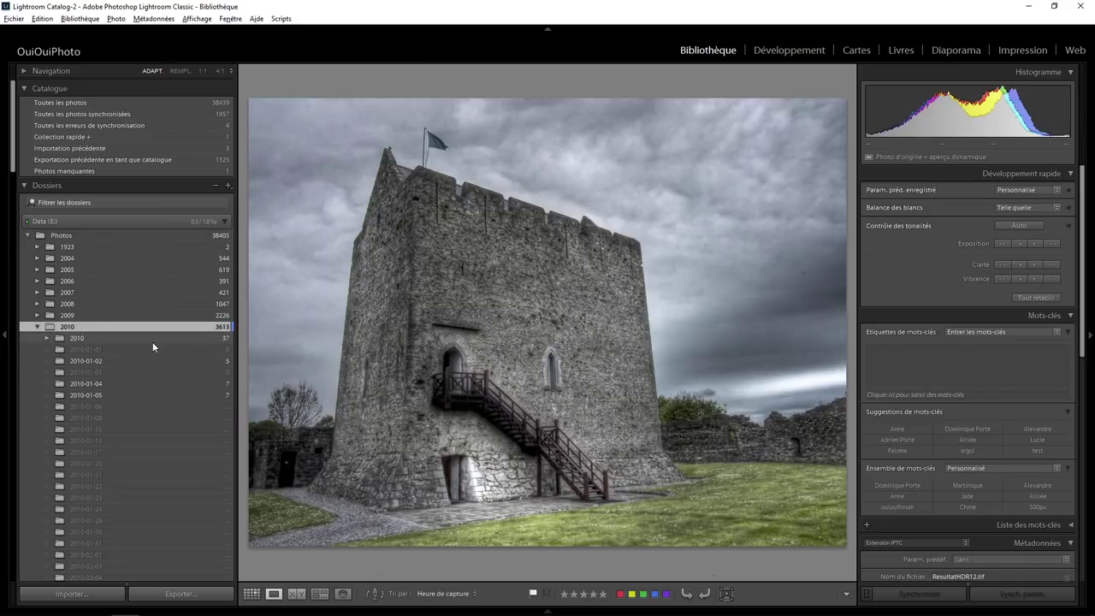
right_click(106, 339)
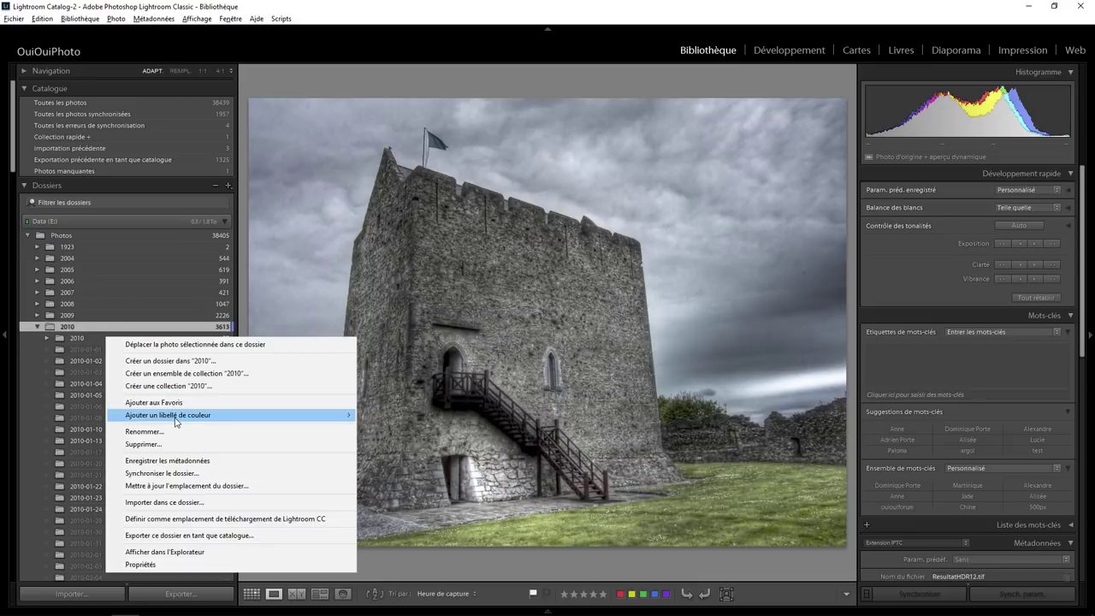
click(390, 426)
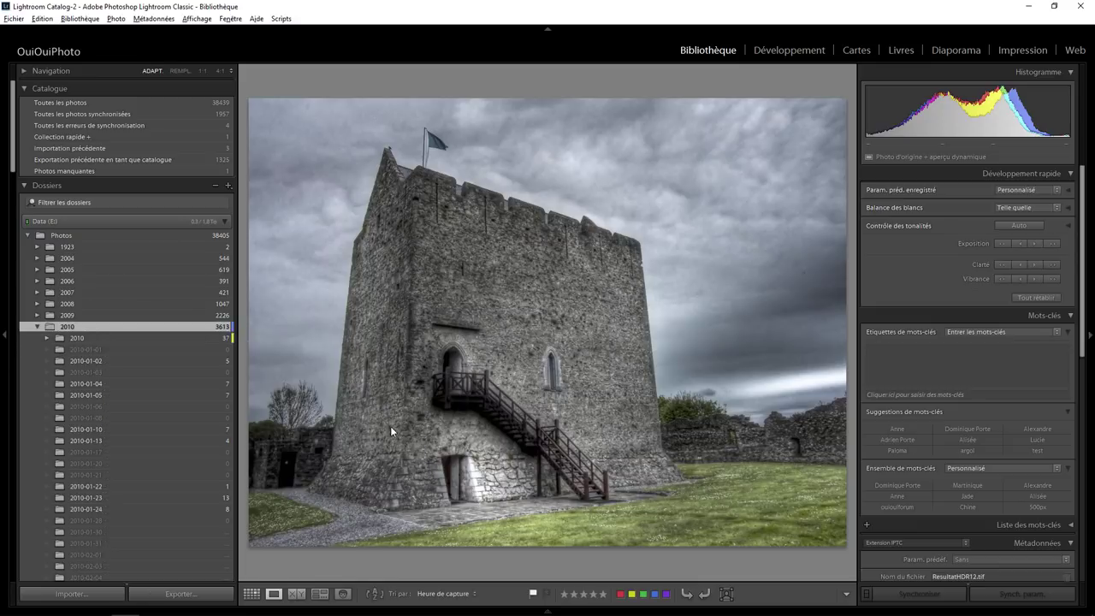